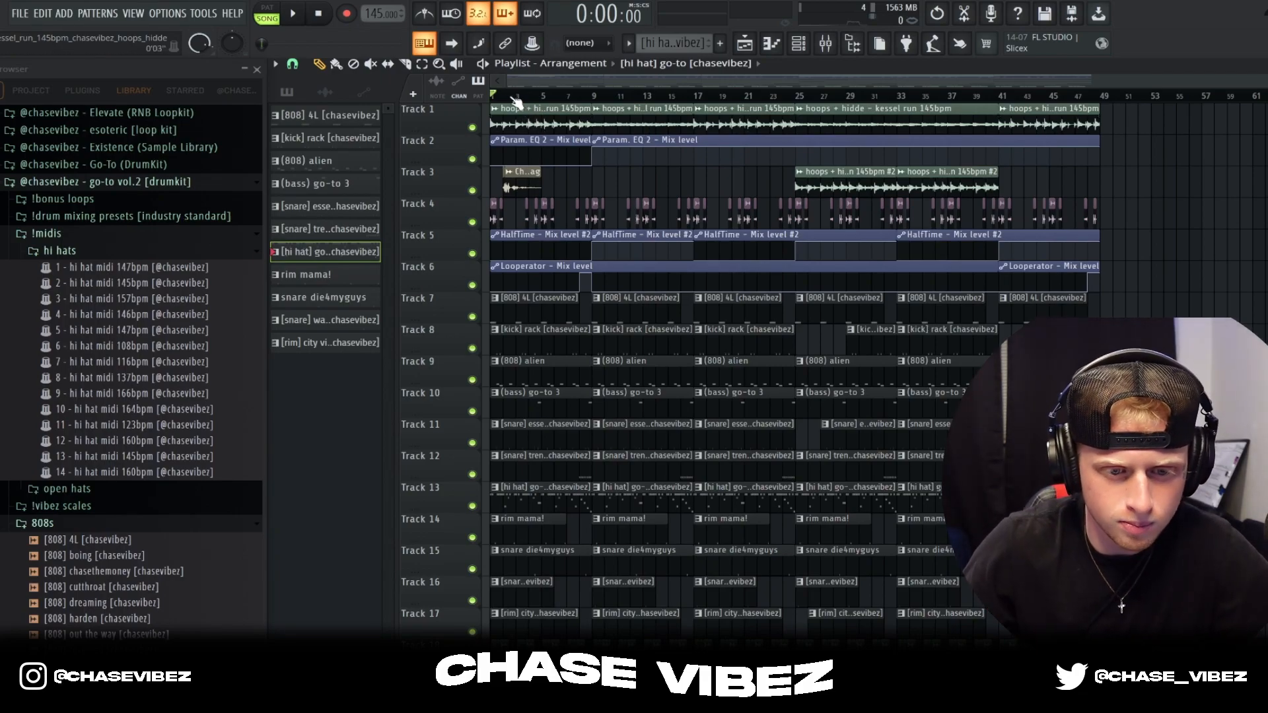
Solo the kessel run melody loop on Track 1, and enable the Param. EQ 2 automation on Track 2.
scroll(522, 104, "up", 2)
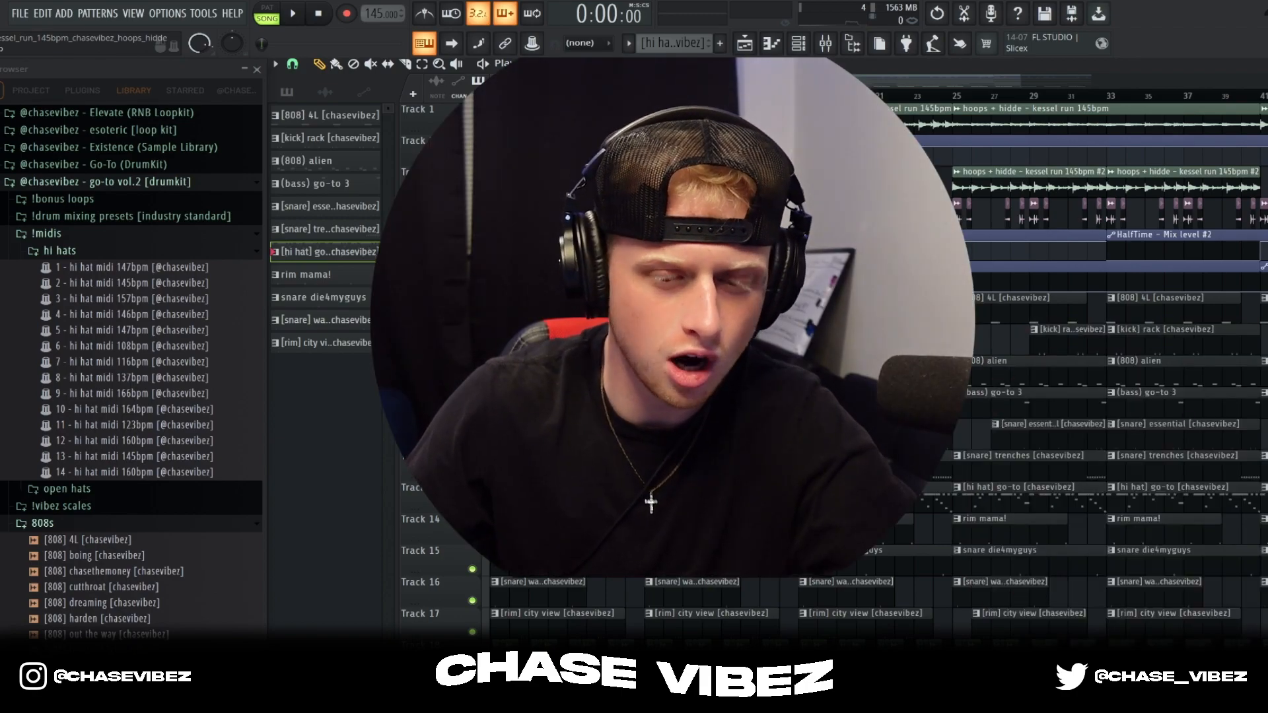
right_click(472, 128)
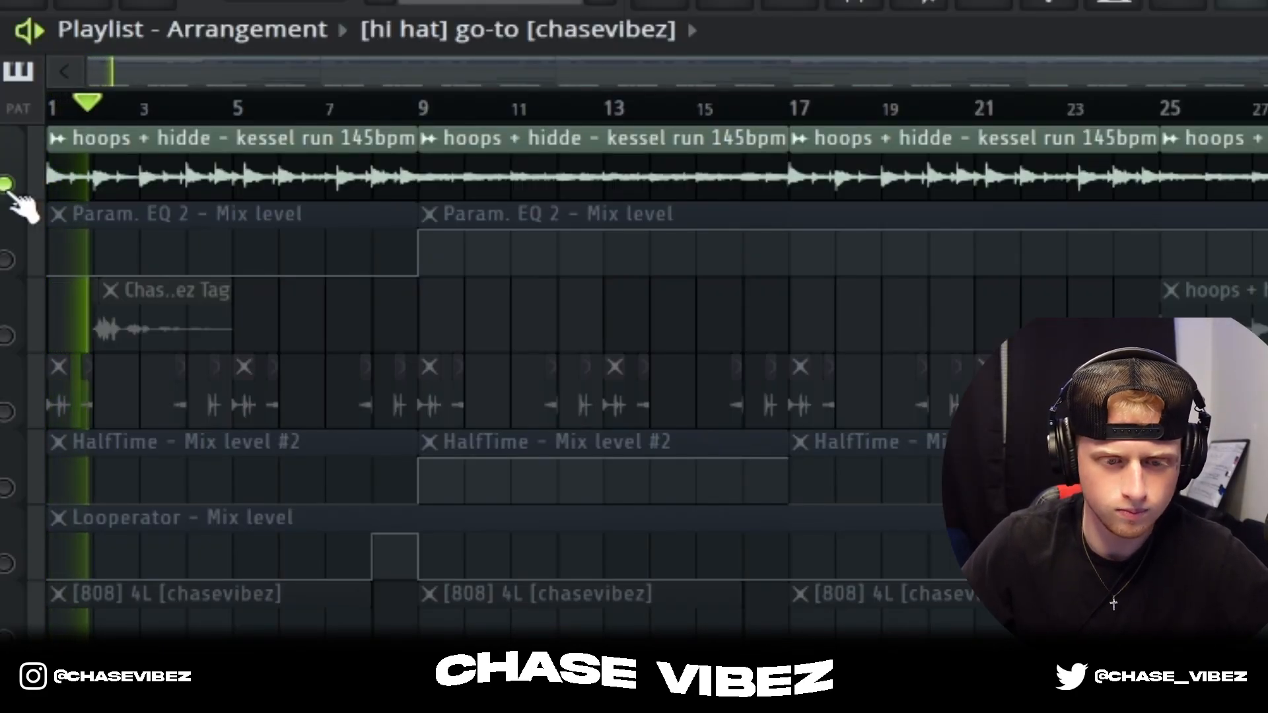
left_click(7, 259)
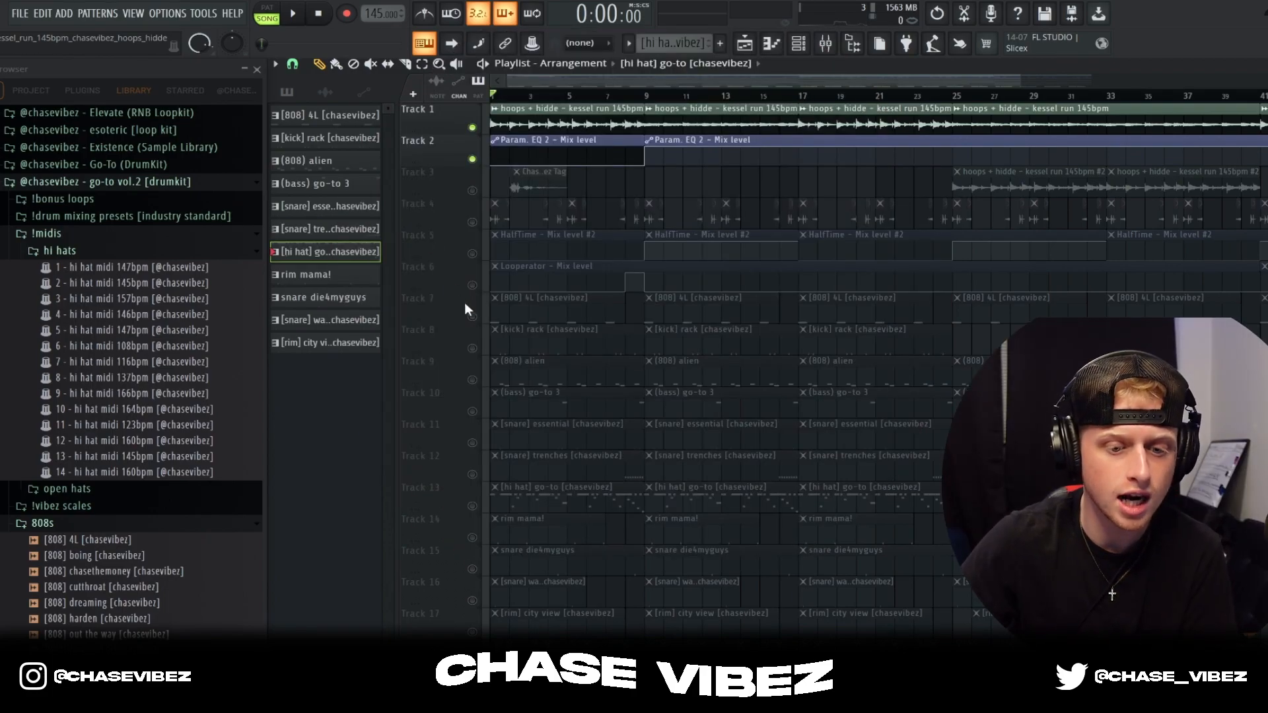
Unmute the 808 4L, 808 alien and bass go-to 3 tracks (Tracks 7, 9 and 10).
left_click(472, 317)
left_click(471, 380)
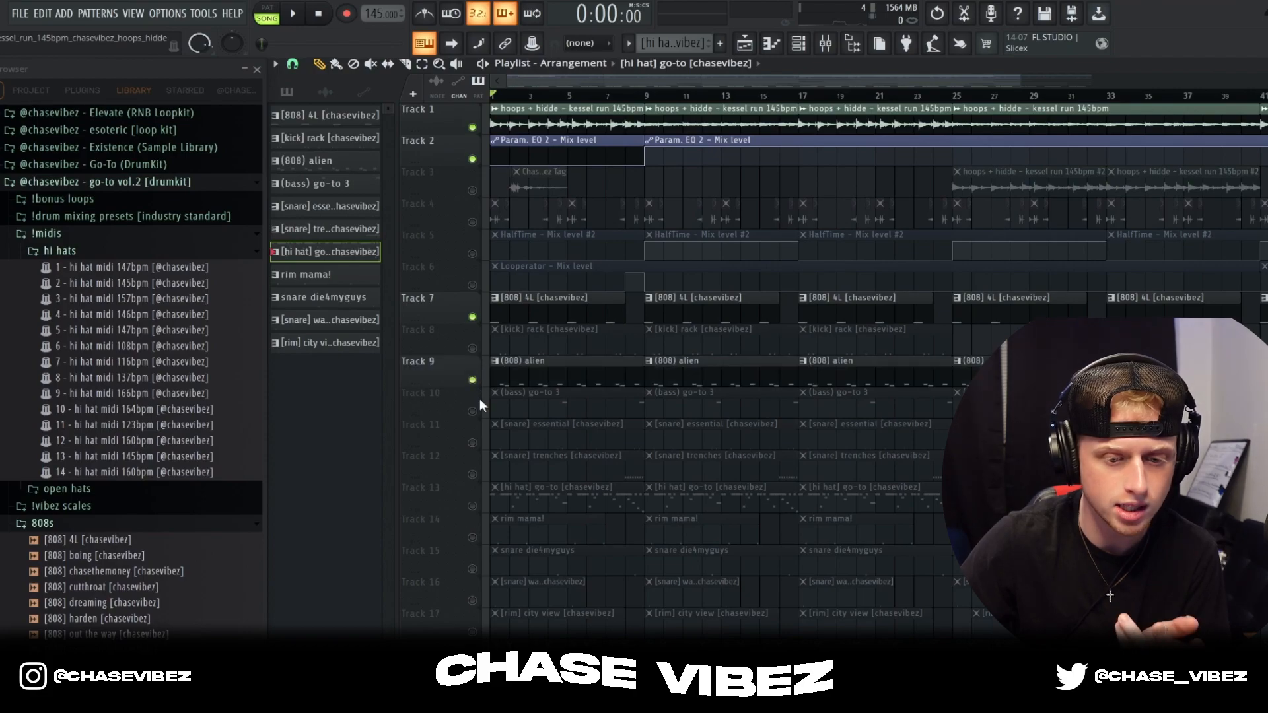
left_click(472, 411)
scroll(553, 78, "up", 5)
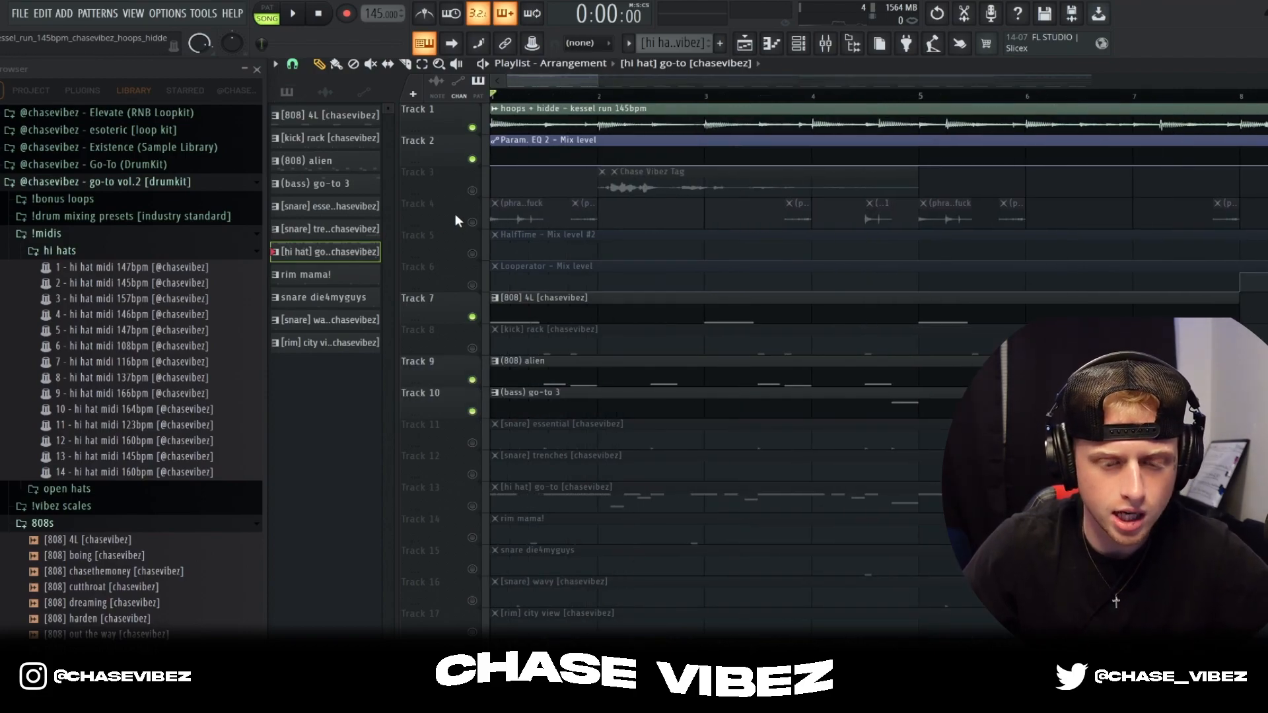
Play the unmuted tracks and inspect the notes of the 808 4L pattern in the piano roll.
scroll(144, 453, "down", 2)
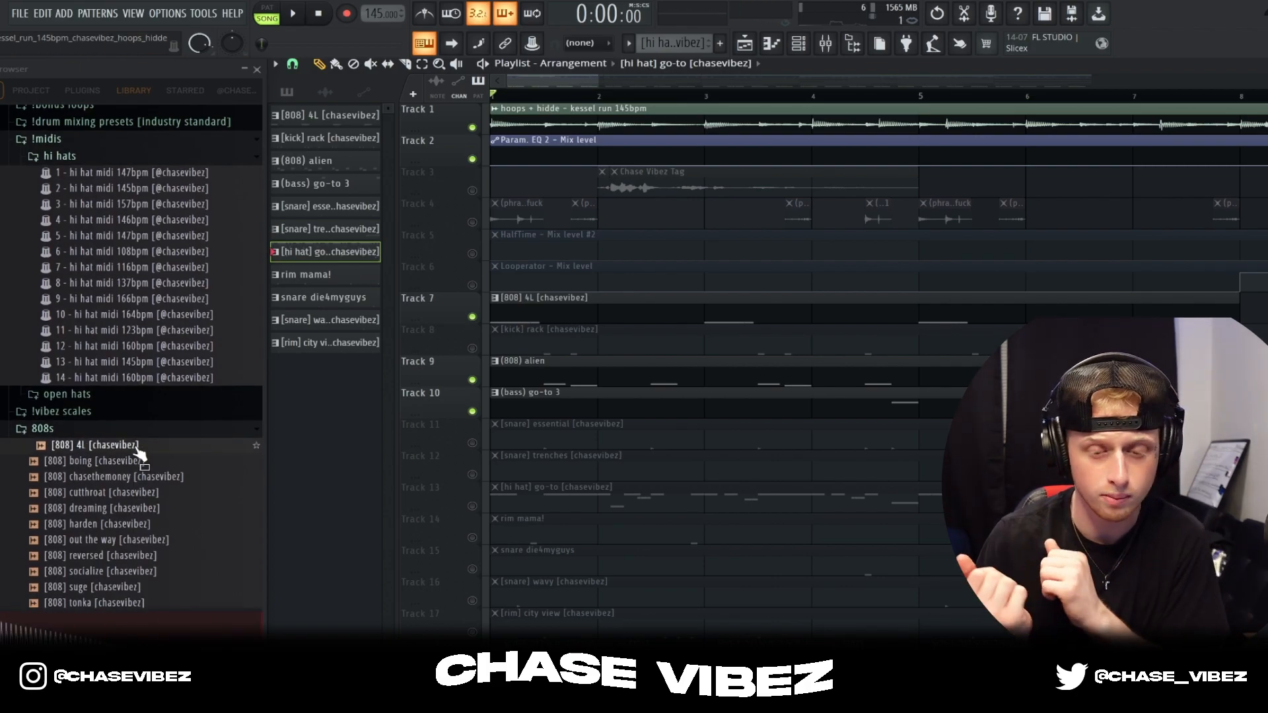
key("space")
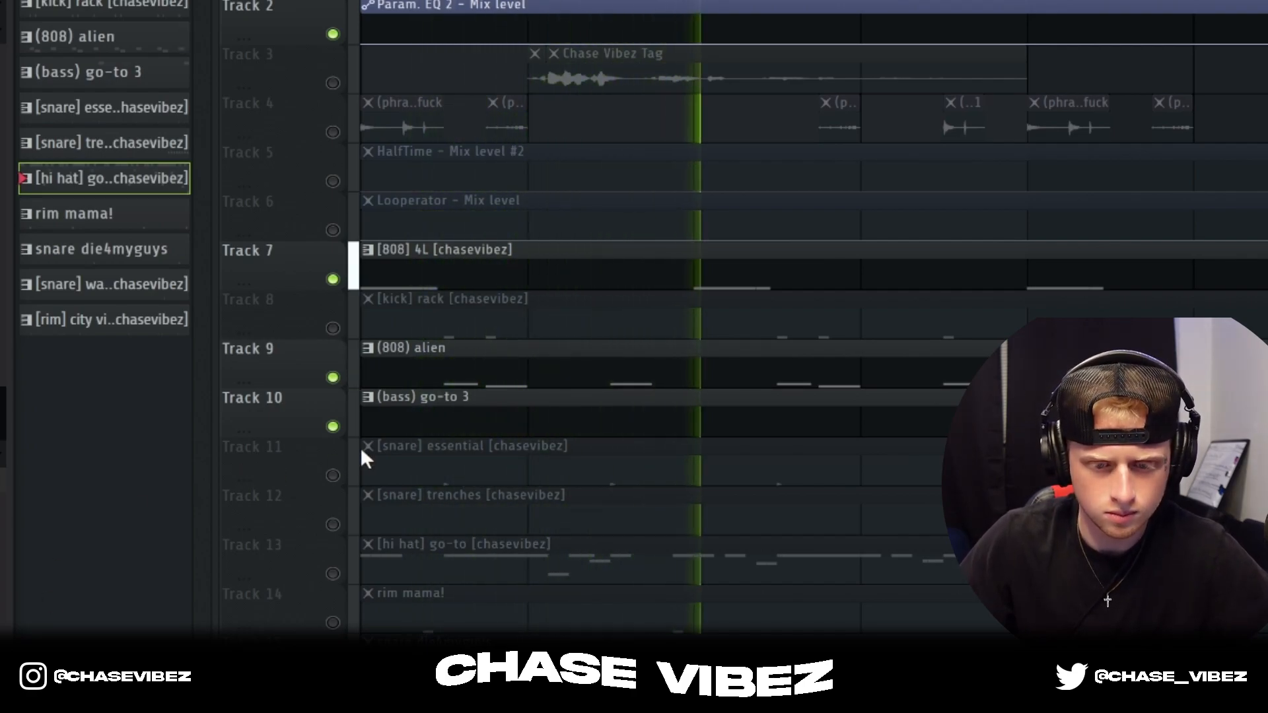
double_click(623, 269)
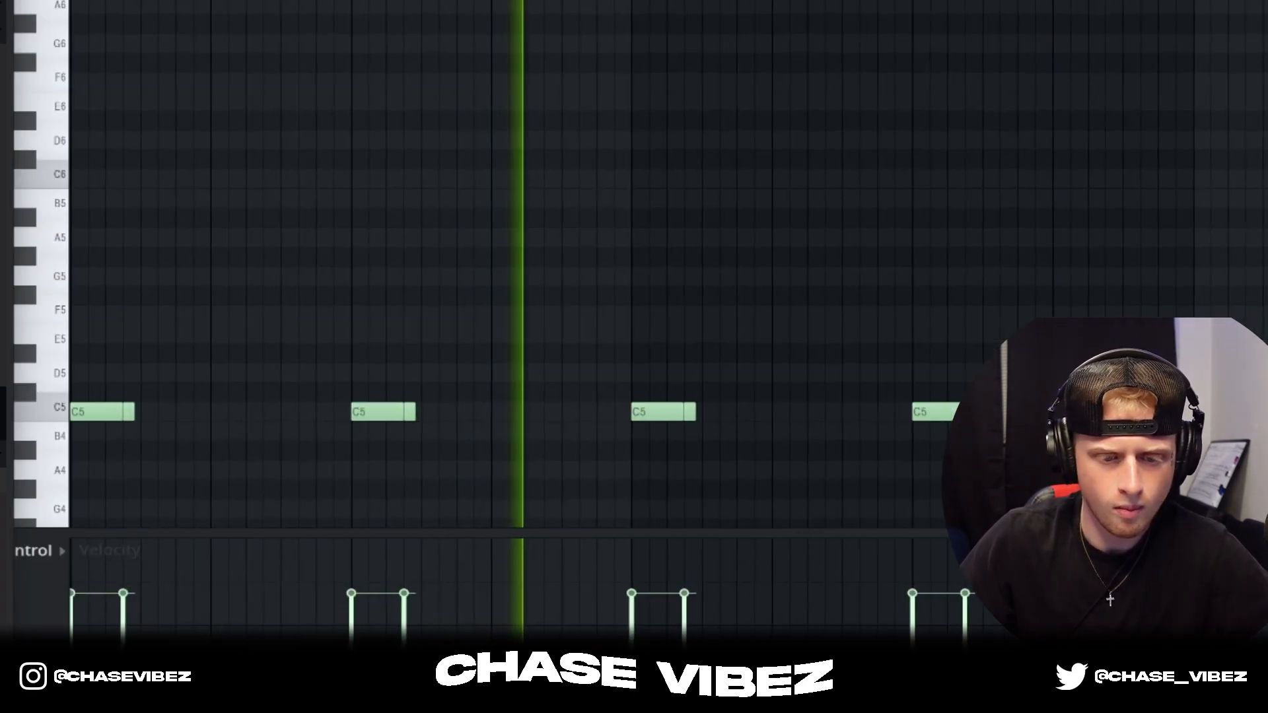
key("space")
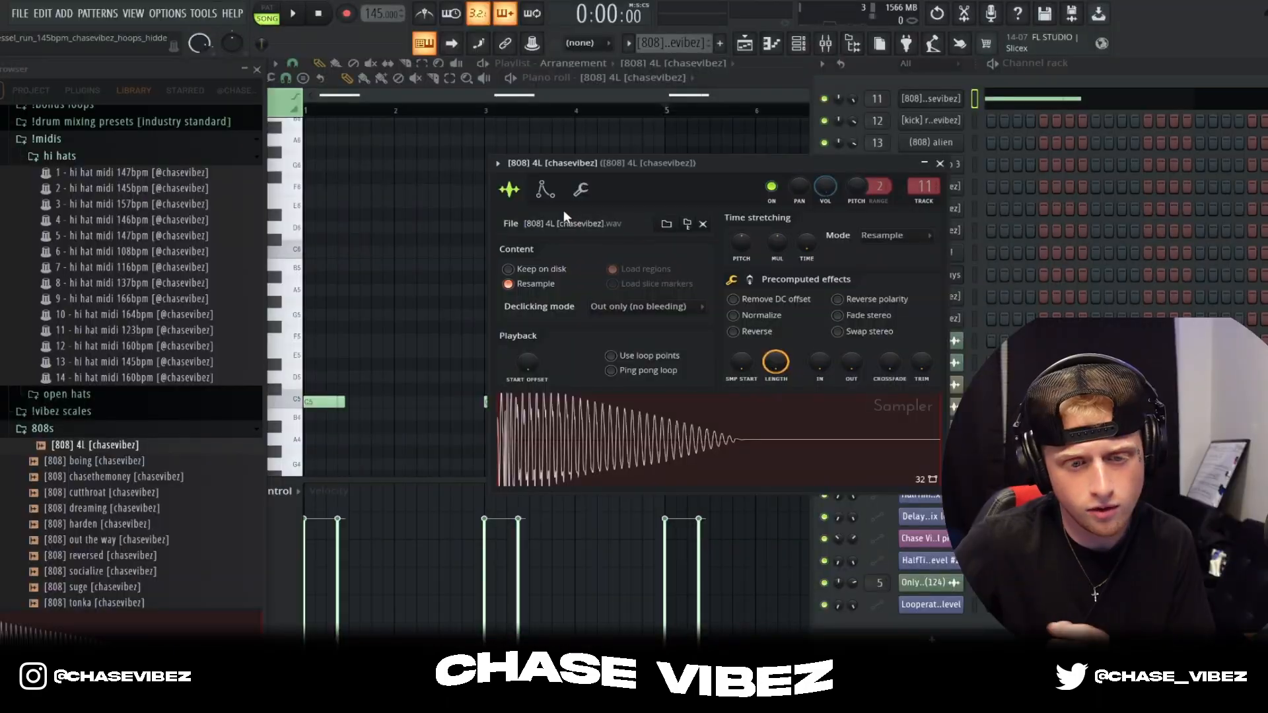
Examine the volume envelope of the 808 4L sampler, moving its window clear of the channel rack.
left_click(547, 191)
left_click_drag(596, 166, 381, 173)
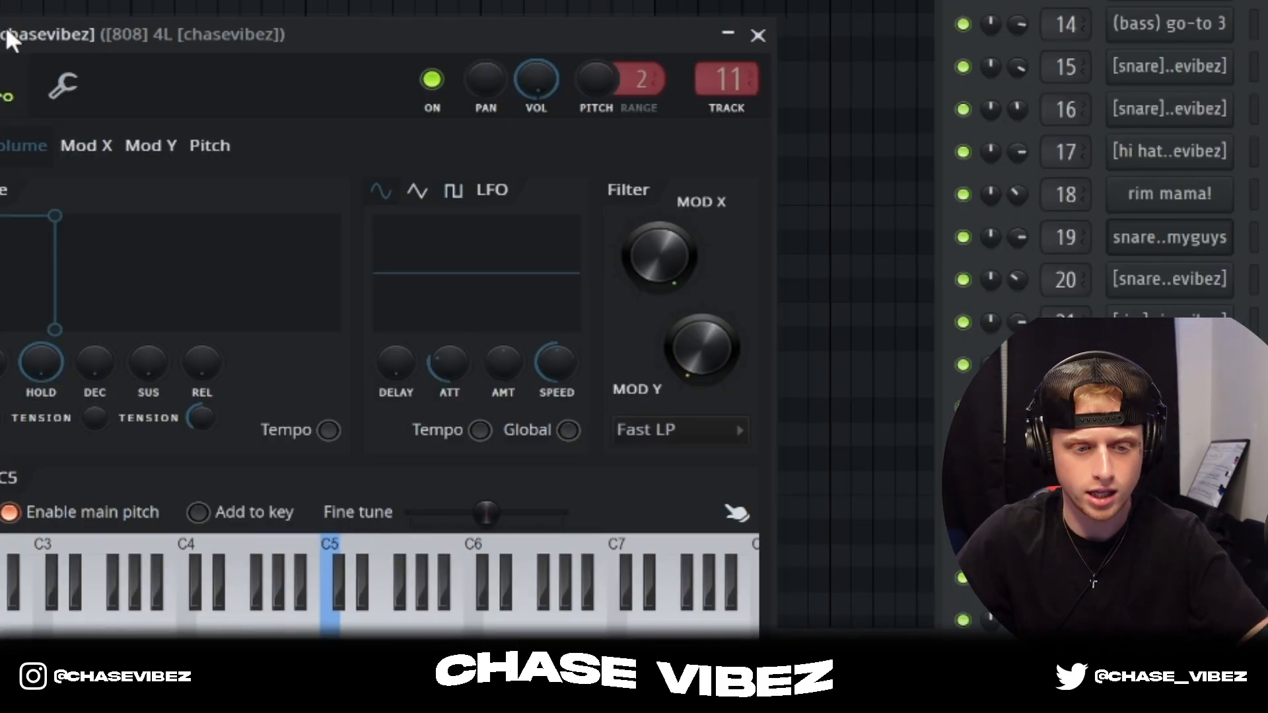
left_click_drag(333, 169, 450, 155)
left_click_drag(257, 336, 256, 345)
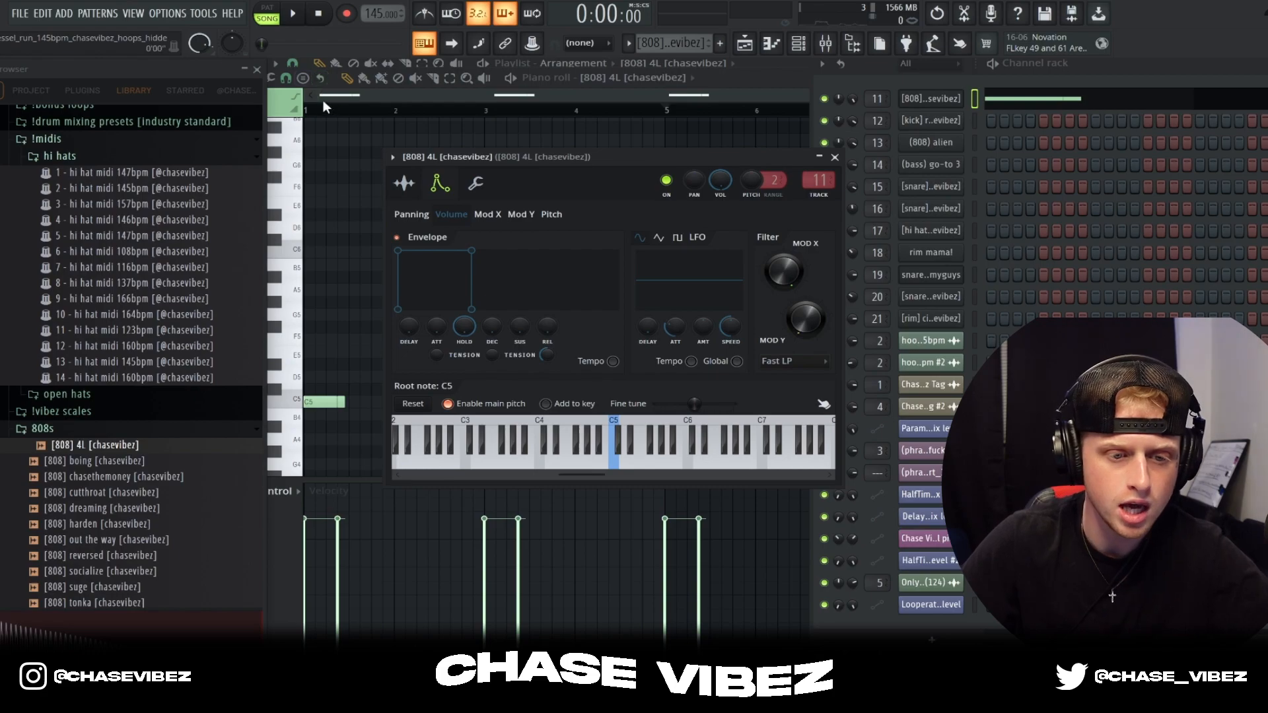
Play the first pair of C5 notes in the 808 4L pattern and return to the playlist.
scroll(323, 100, "up", 5)
left_click_drag(323, 101, 180, 111)
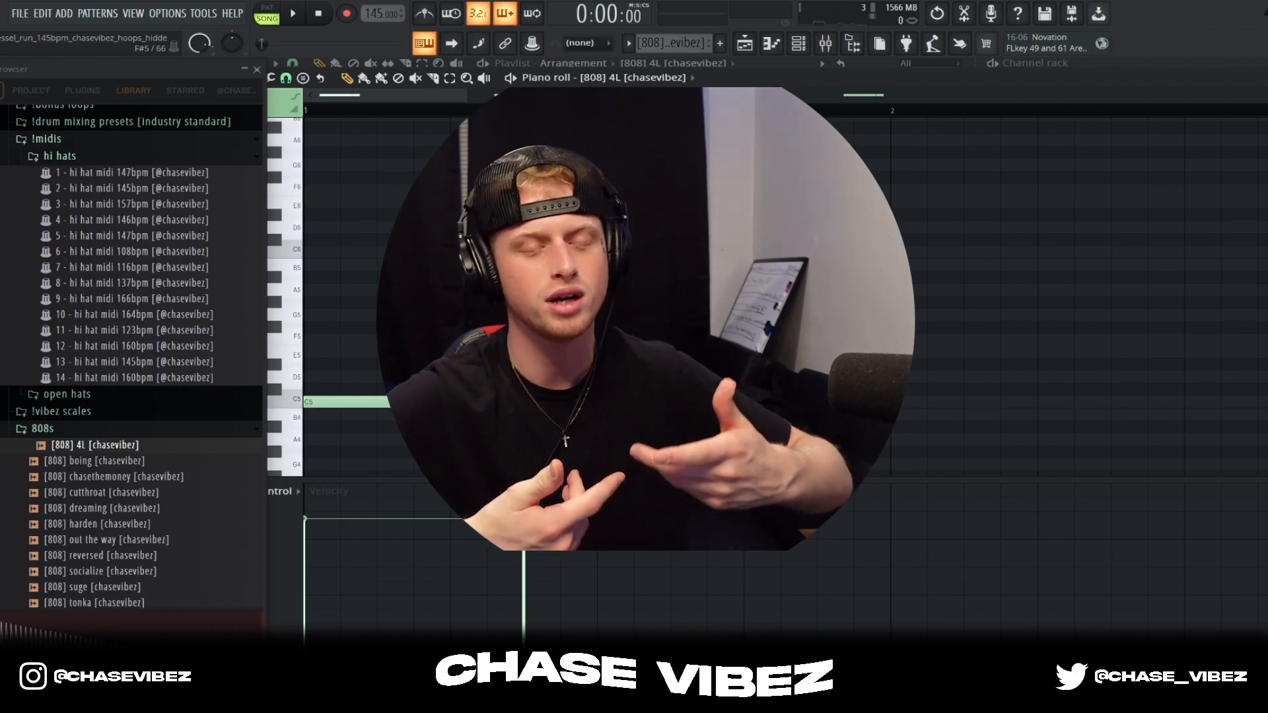
key("space")
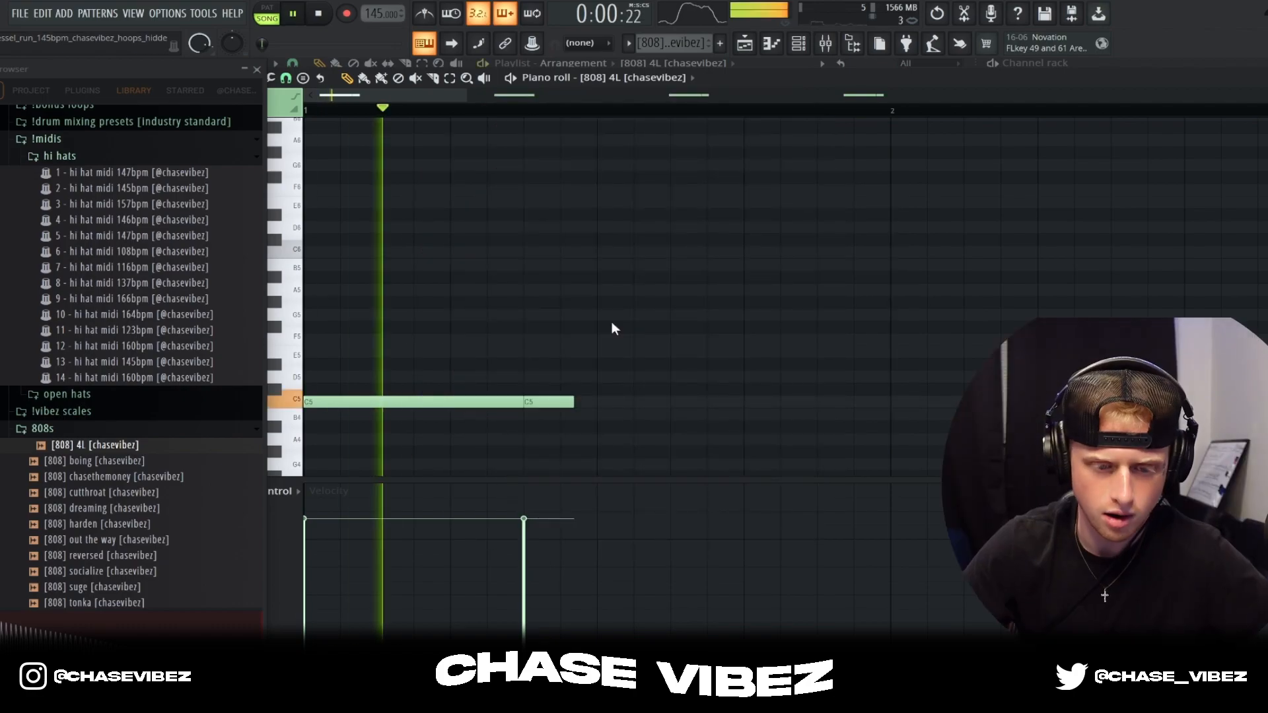
key("space")
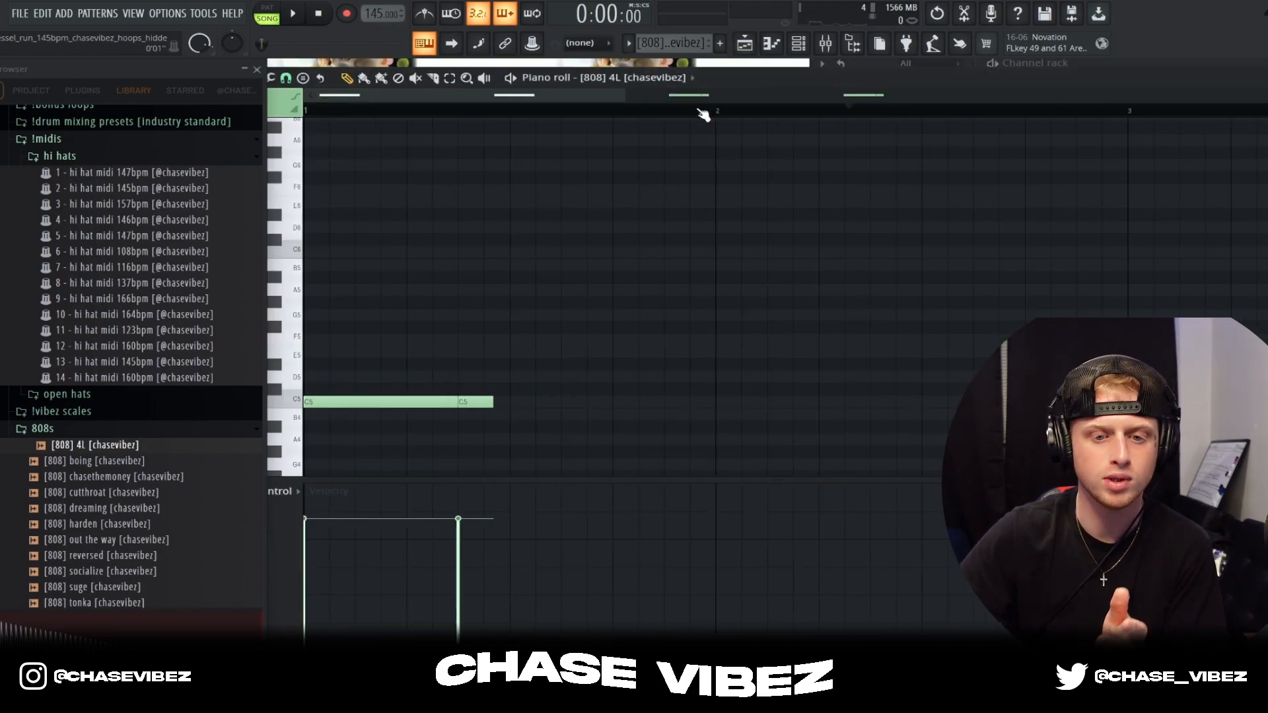
scroll(703, 113, "down", 4)
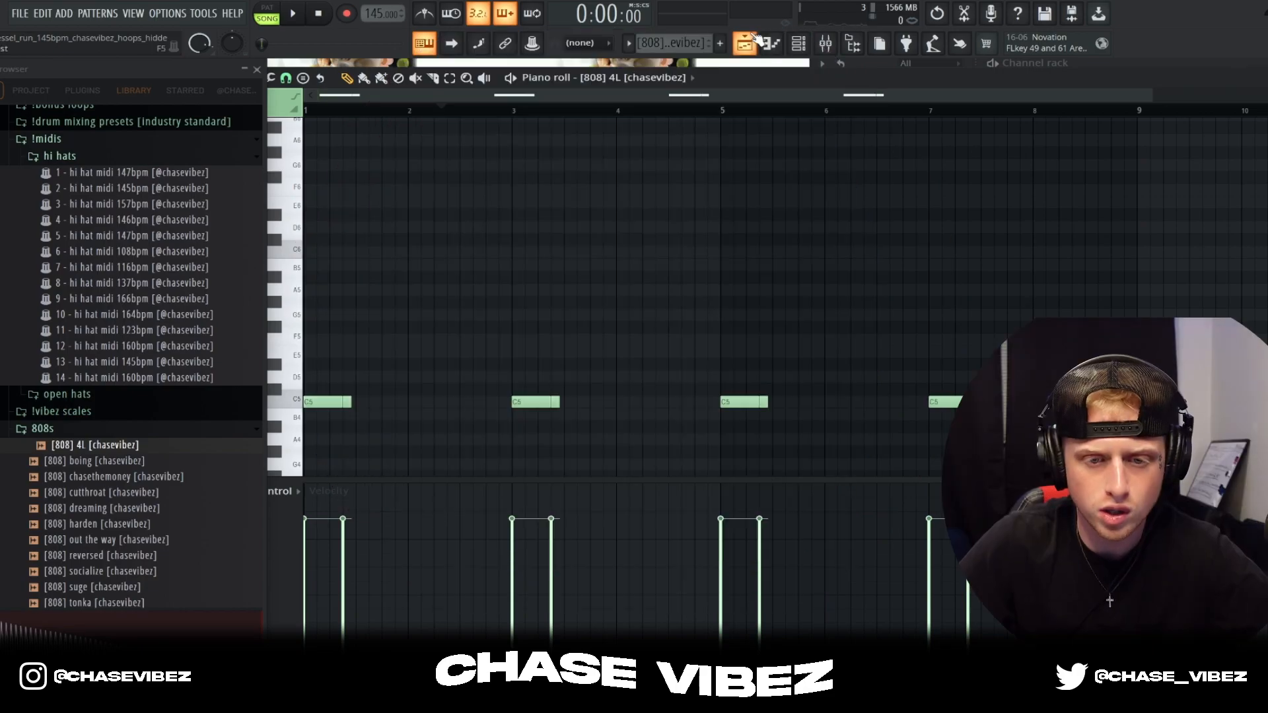
left_click(752, 42)
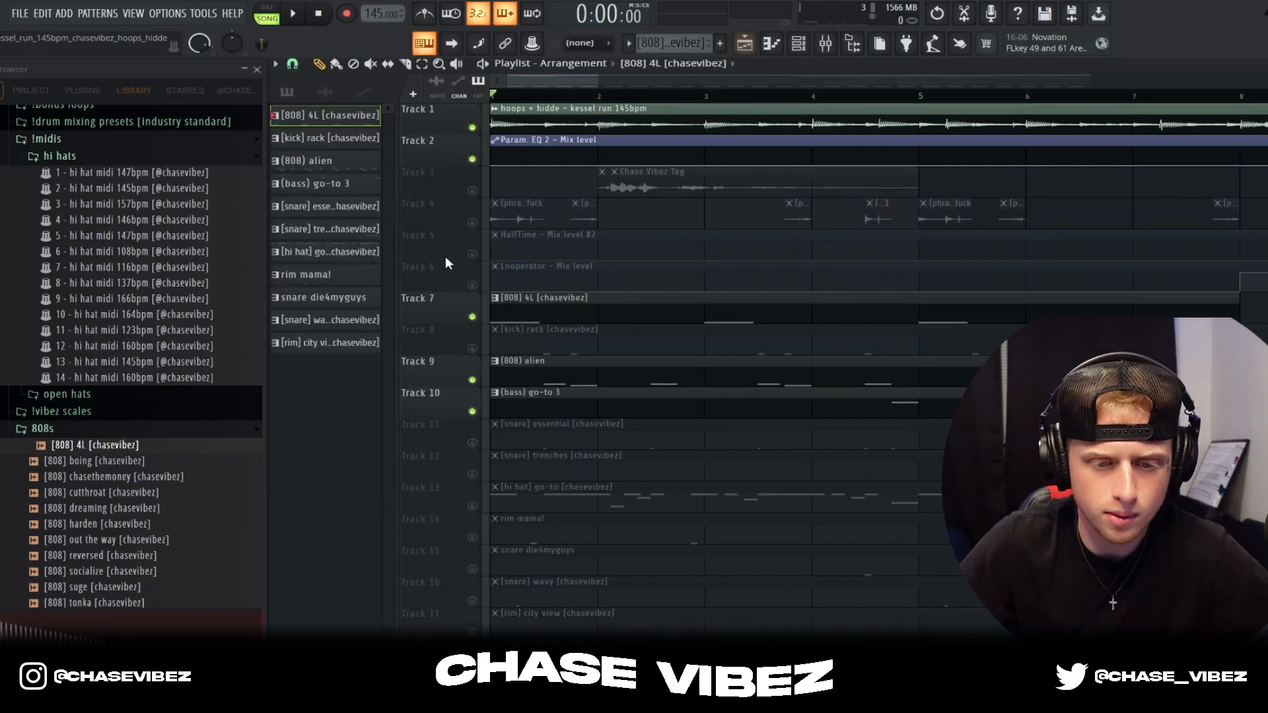
Solo the 808 4L track and review its notes in the piano roll.
right_click(471, 317)
double_click(562, 301)
scroll(513, 113, "down", 1)
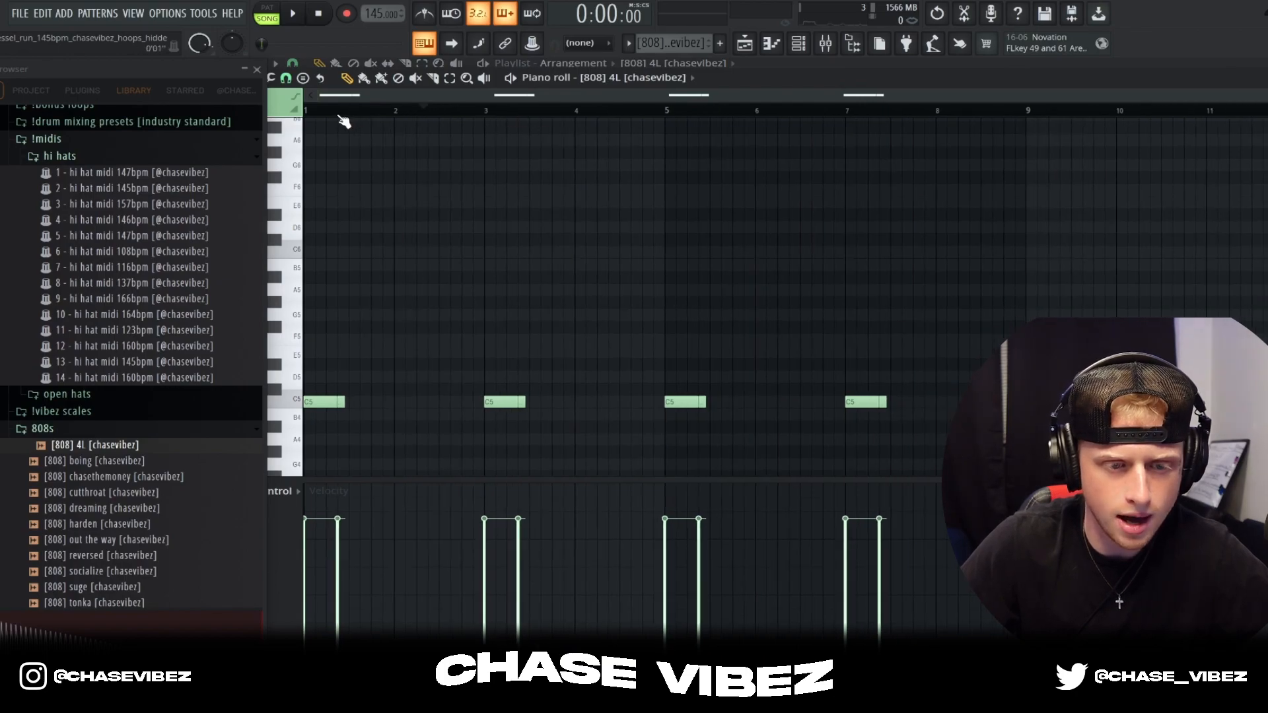
scroll(341, 115, "up", 5)
left_click(744, 43)
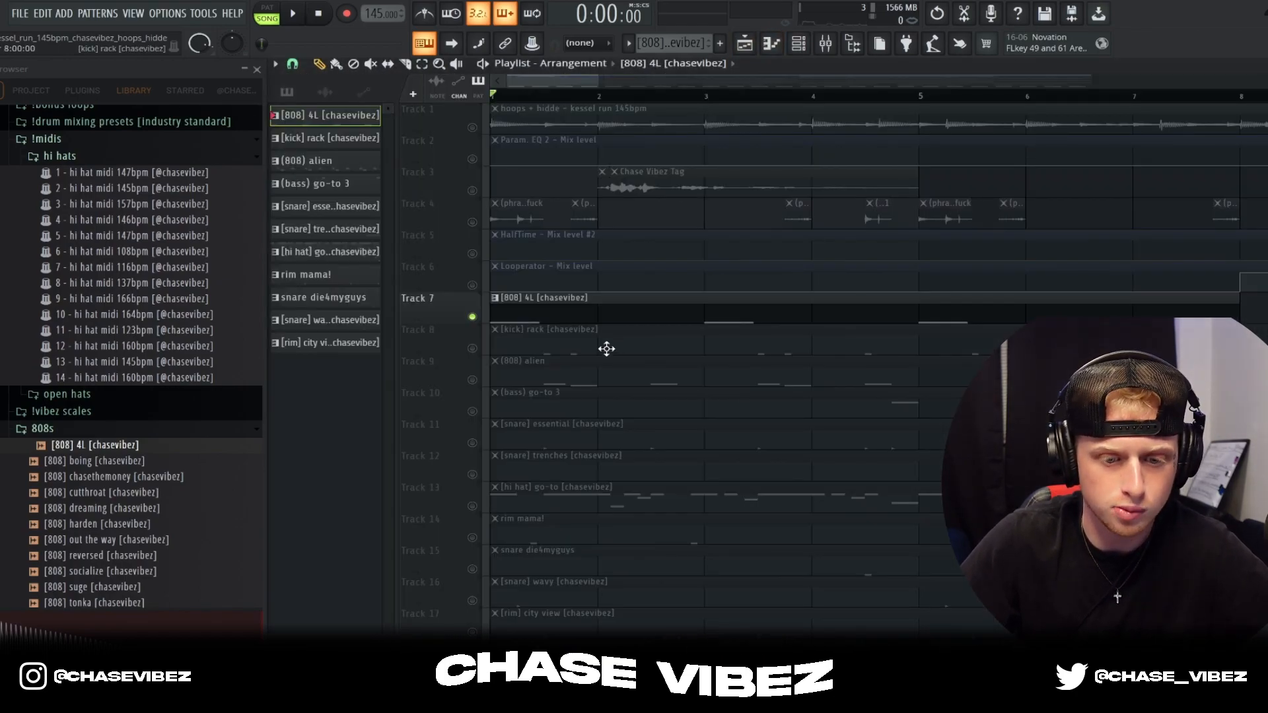
Paste the 808 alien notes into the 808 4L pattern and shift them earlier to start midway through bar 1.
double_click(600, 371)
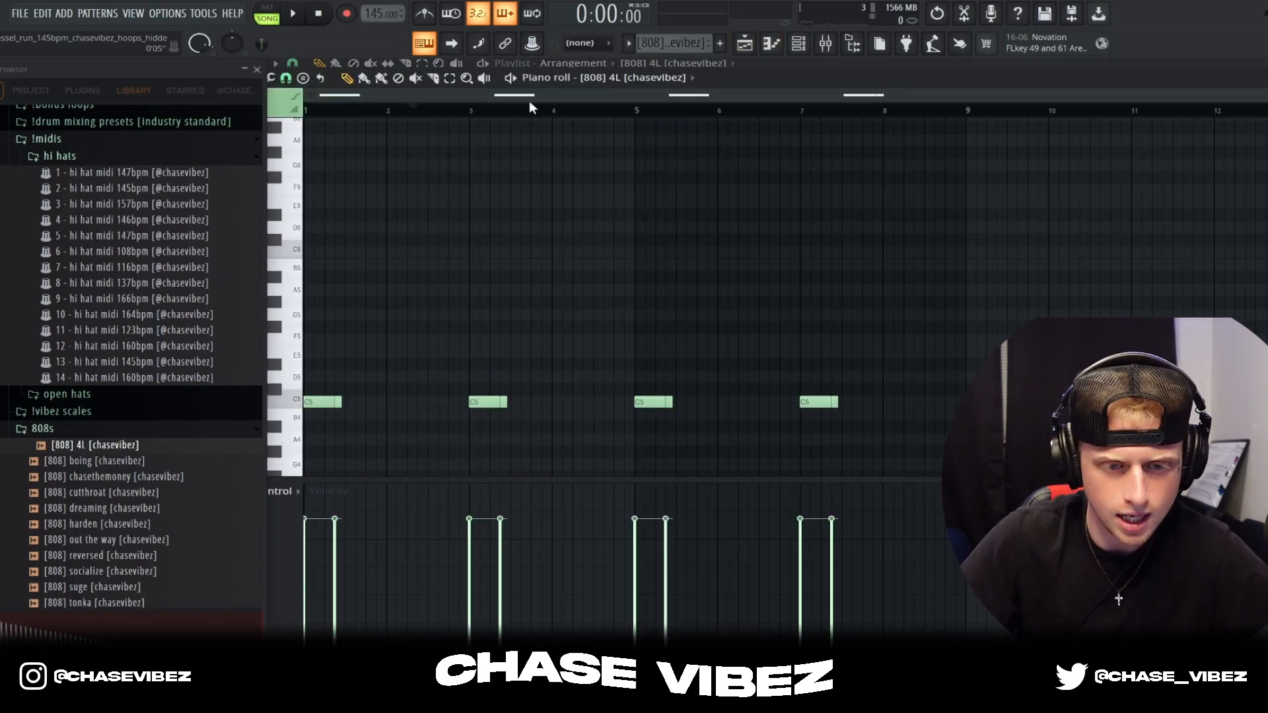
scroll(525, 109, "up", 1)
key("ctrl+v")
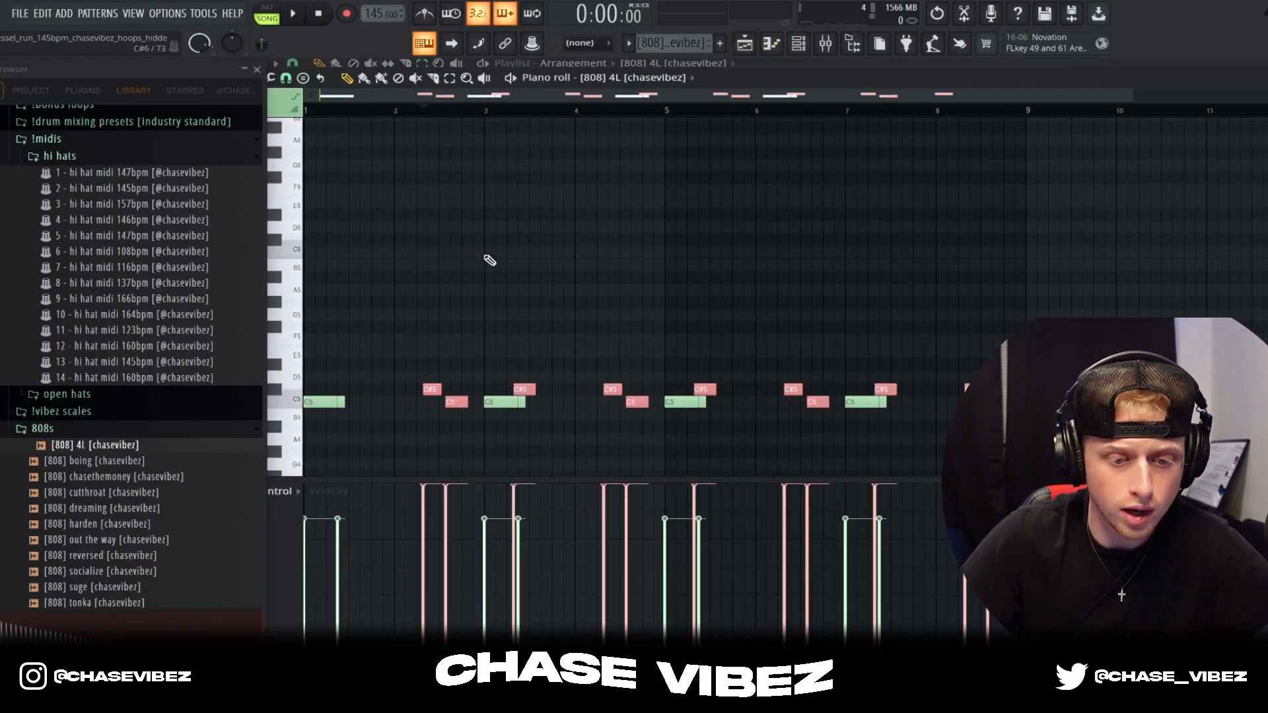
left_click_drag(433, 392, 357, 392)
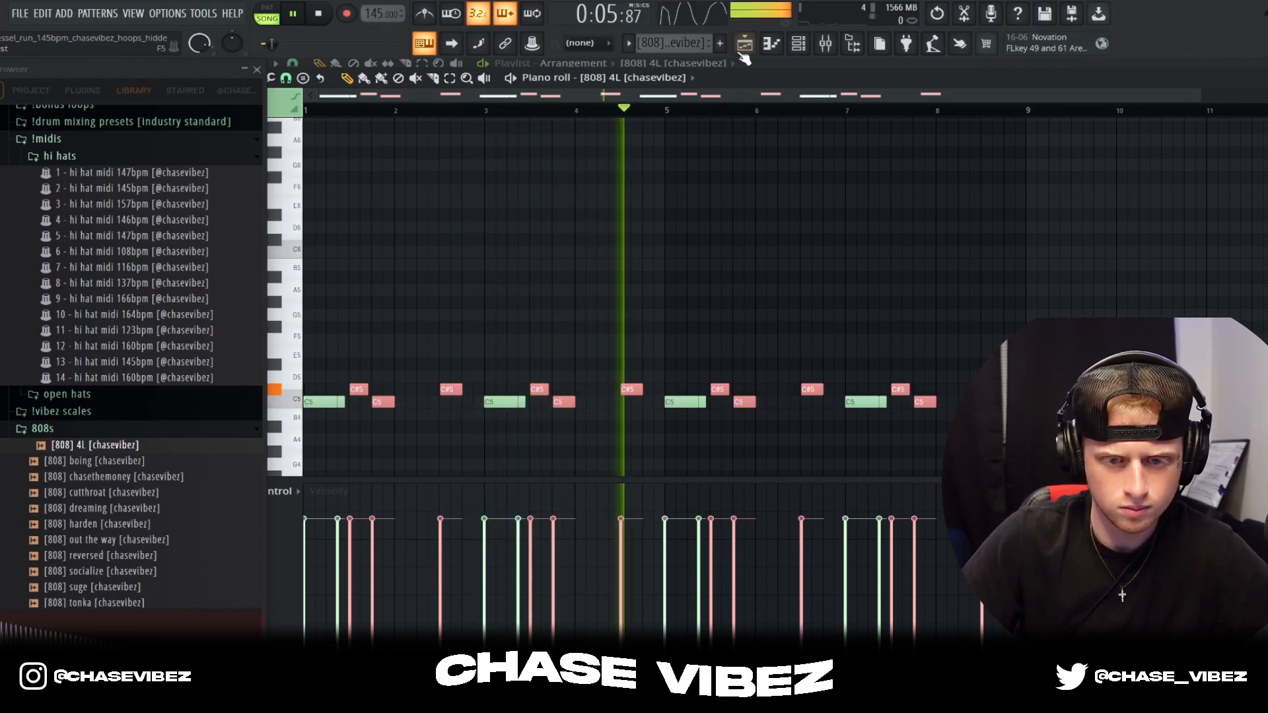
Play the combined 808 4L pattern together with the Track 1 melody loop.
left_click(744, 50)
key("space")
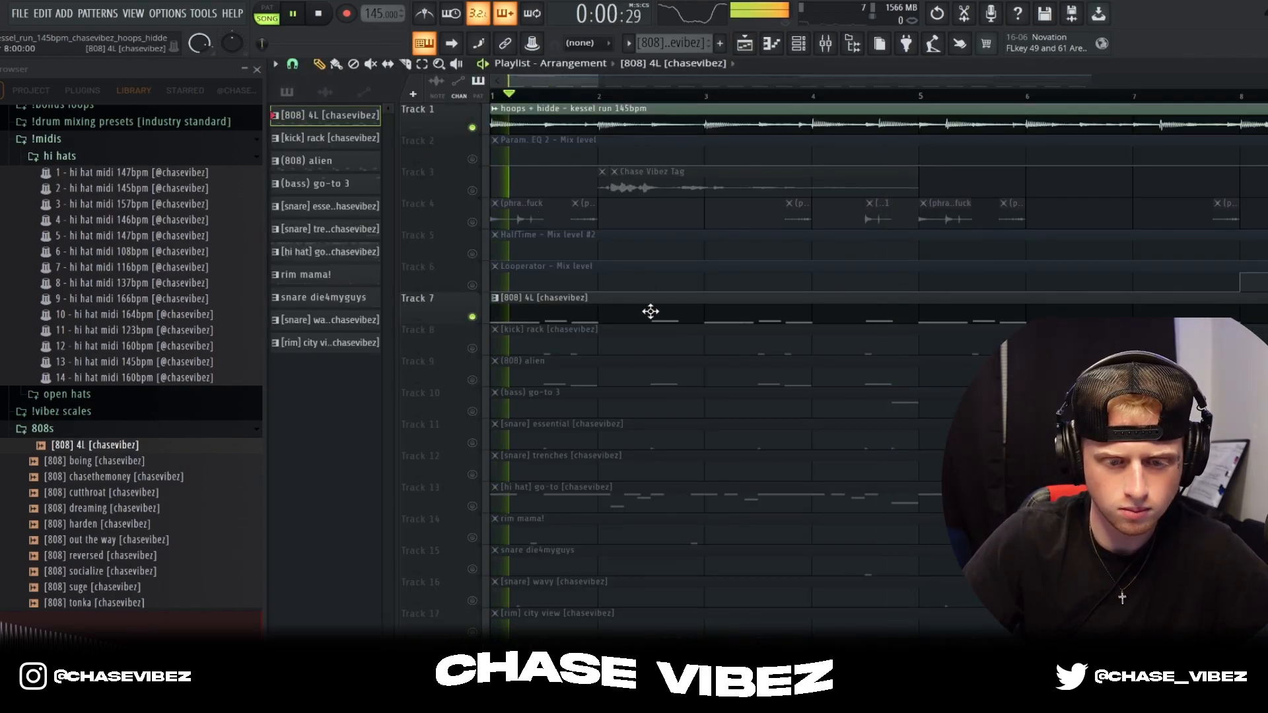
double_click(651, 311)
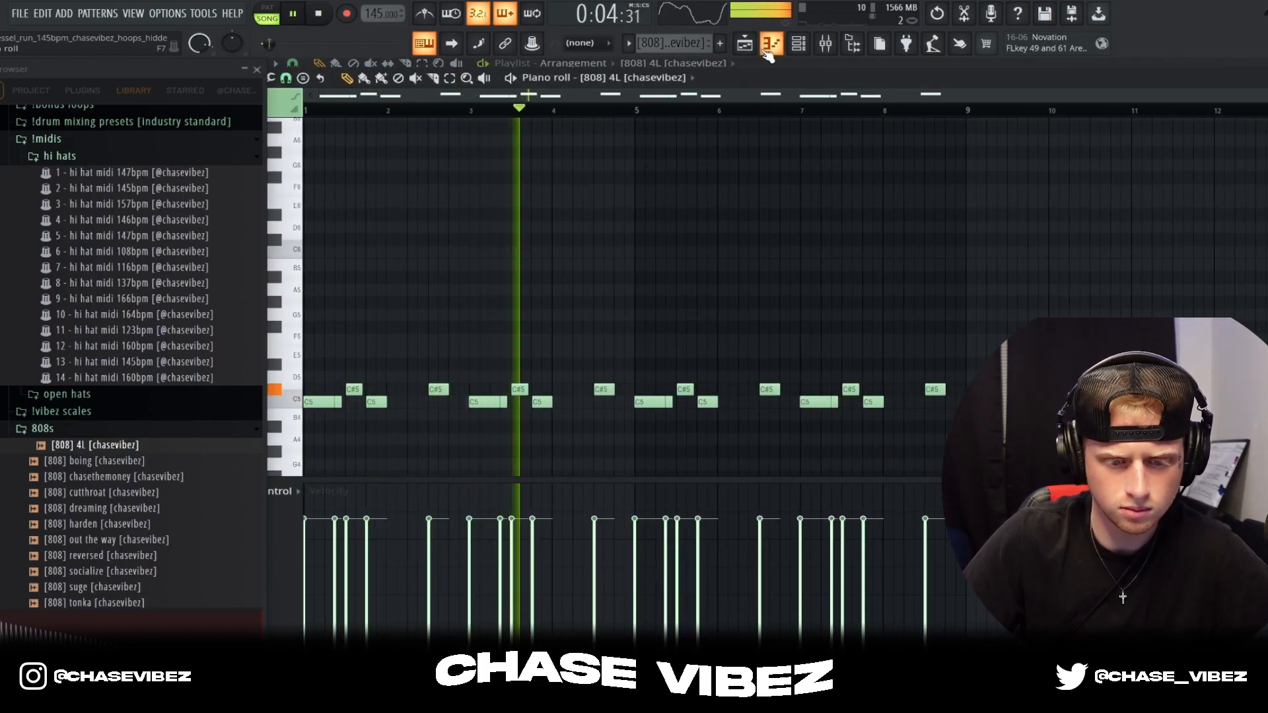
key("space")
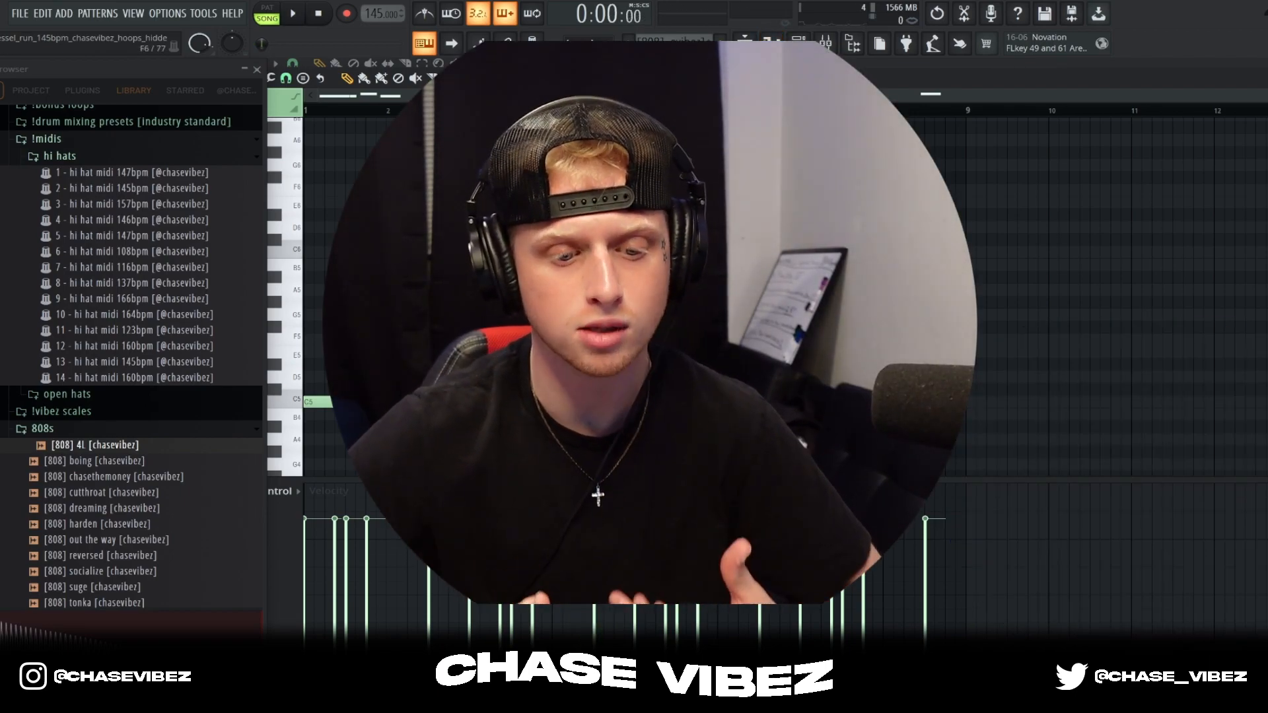
Play the opening call-and-response notes of the combined 808 4L pattern.
scroll(354, 119, "up", 4)
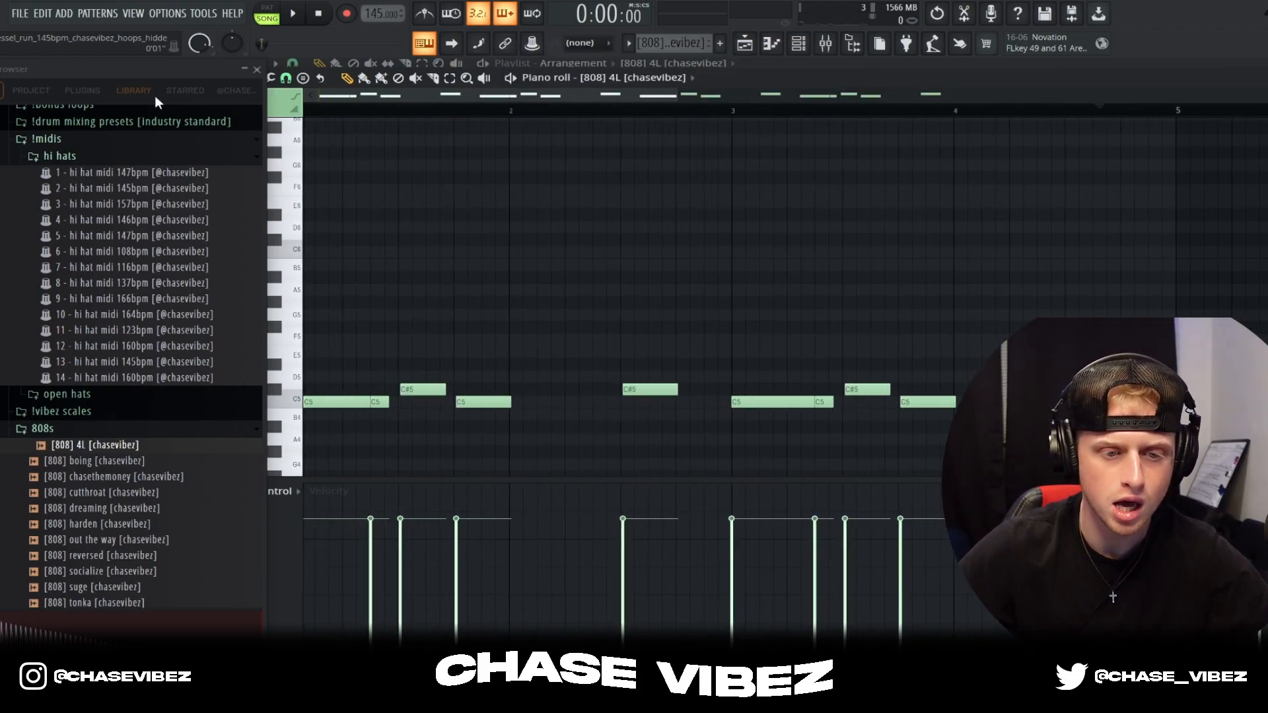
key("space")
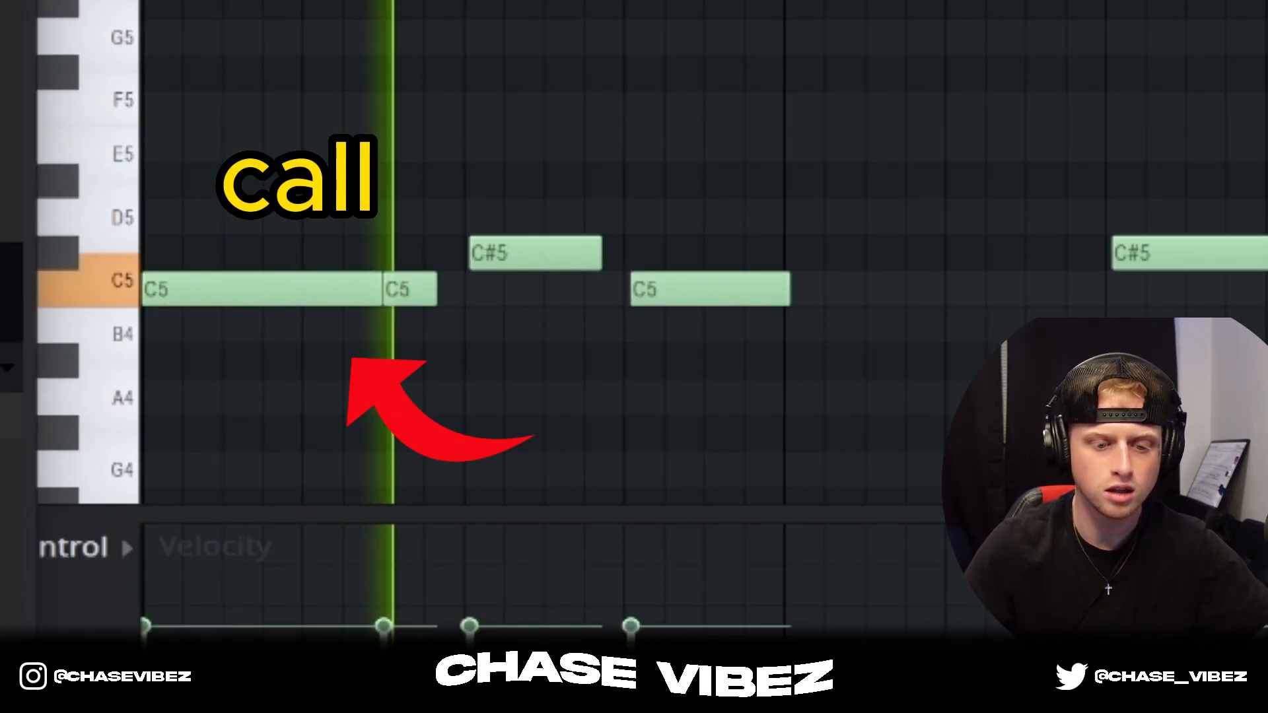
key("space")
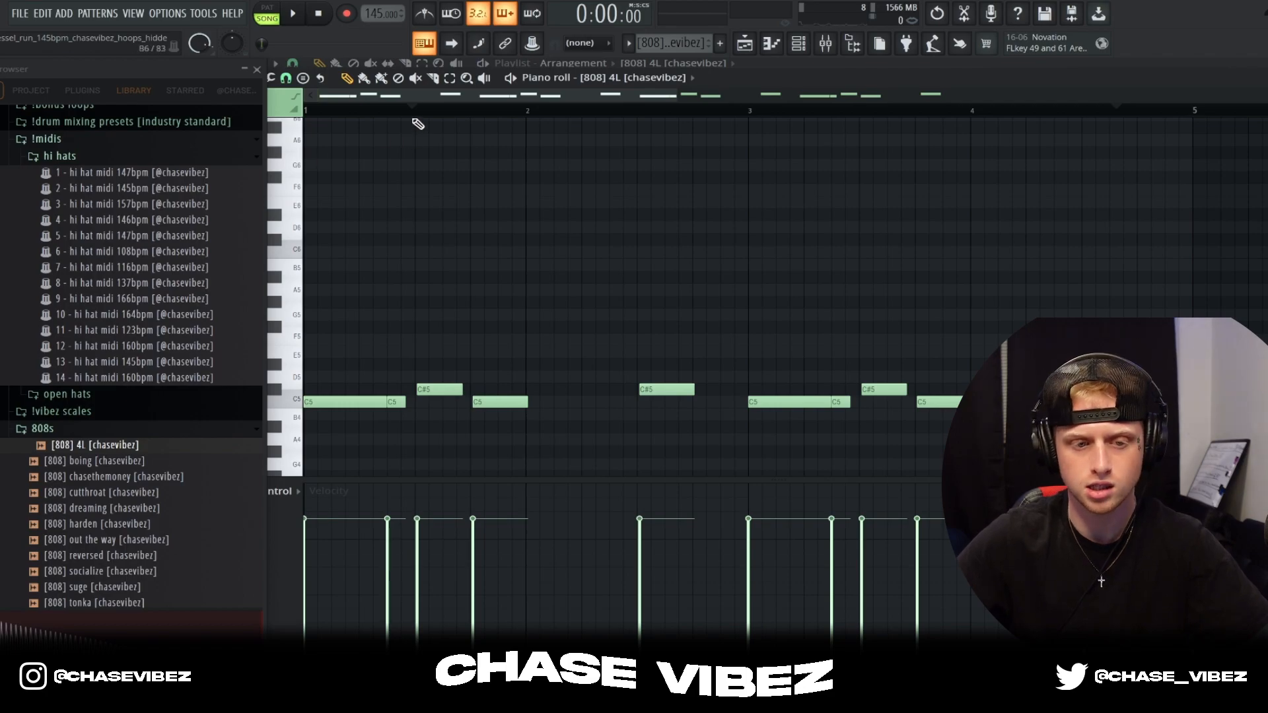
key("space")
key("space")
Undo the pasting, moving and velocity changes of the added notes in the 808 4L pattern.
key("ctrl+z")
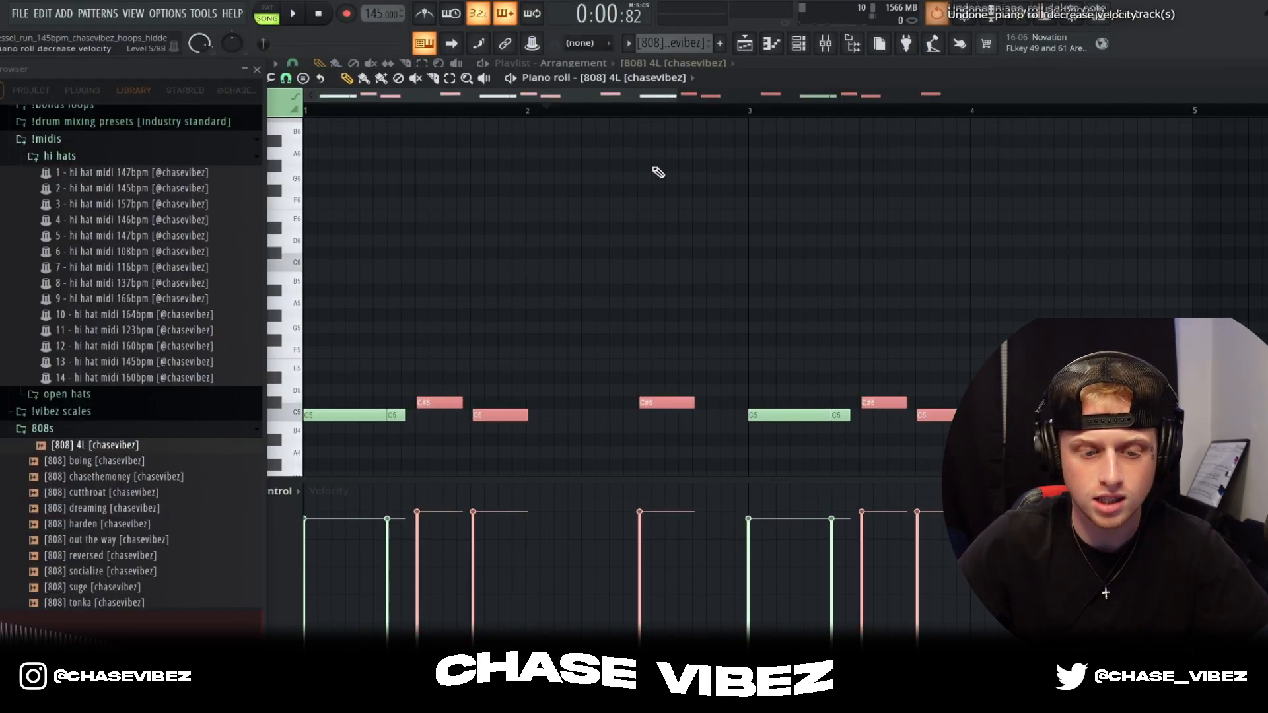
key("ctrl+z")
key("ctrl+z")
key("ctrl+z")
key("ctrl+z")
key("ctrl+z")
key("ctrl+z")
key("ctrl+z")
key("ctrl+z")
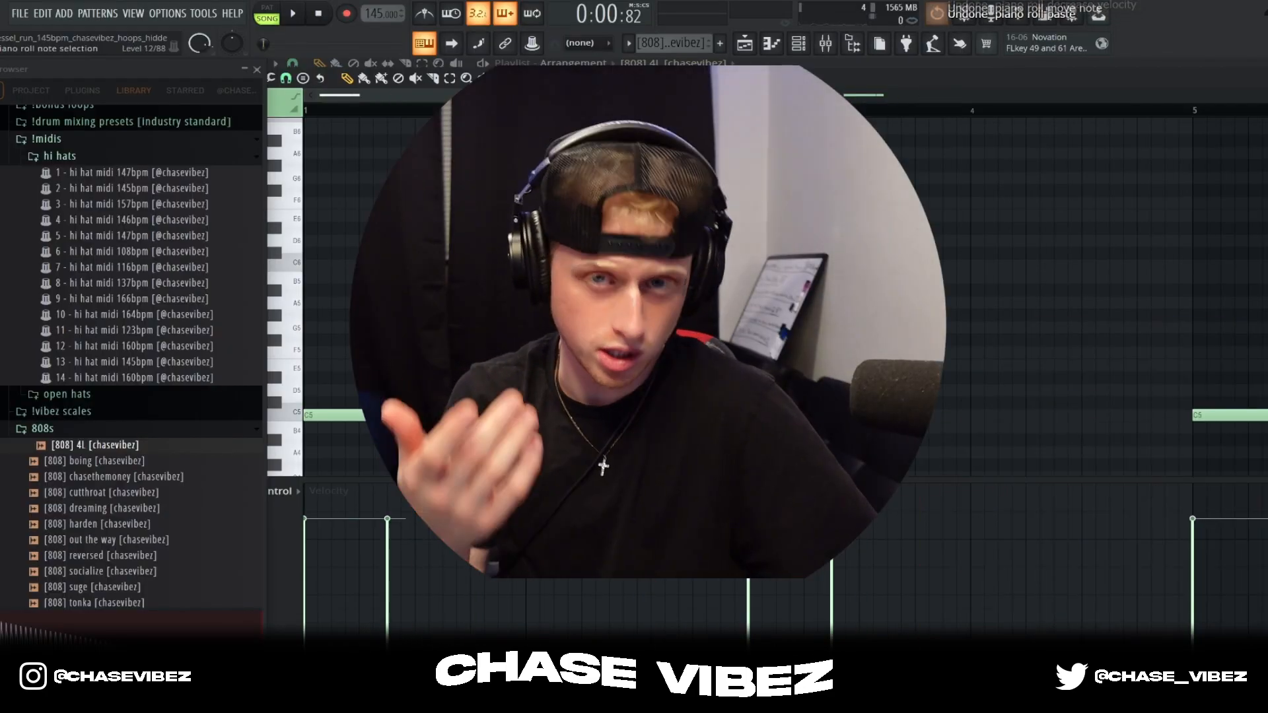
Open the 808 alien pattern from the playlist and play its response notes.
key("F5")
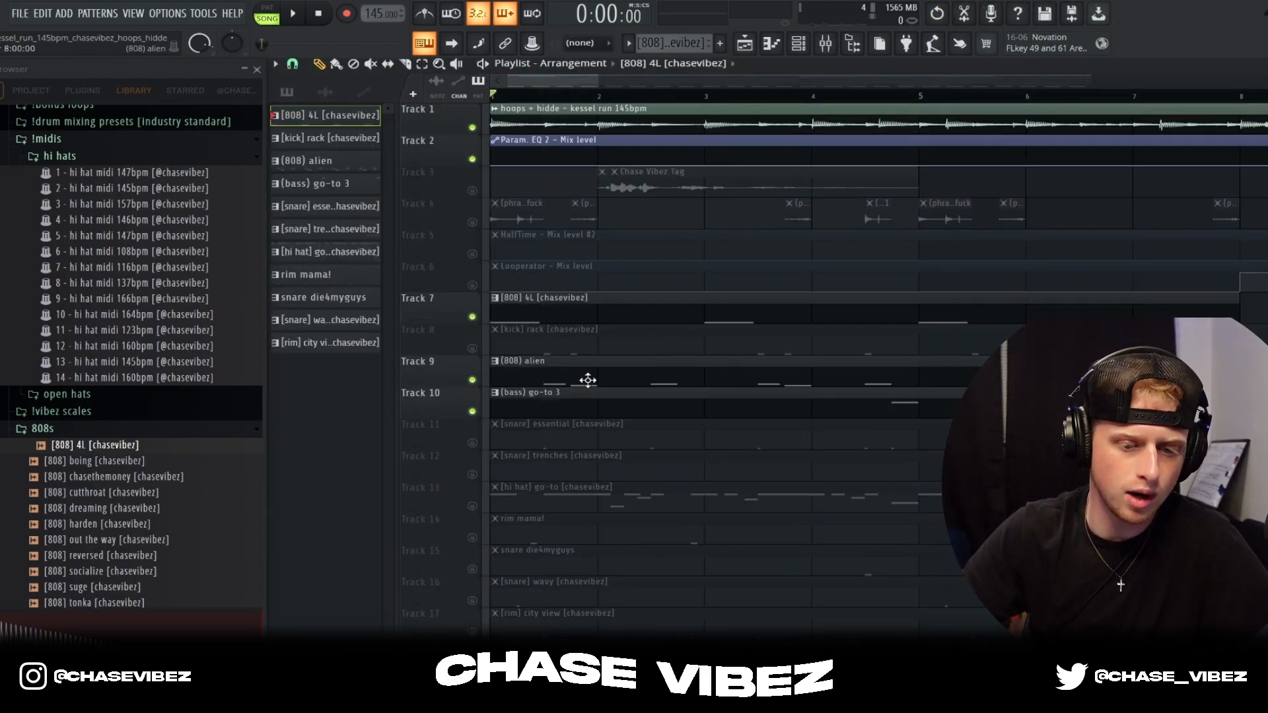
double_click(588, 380)
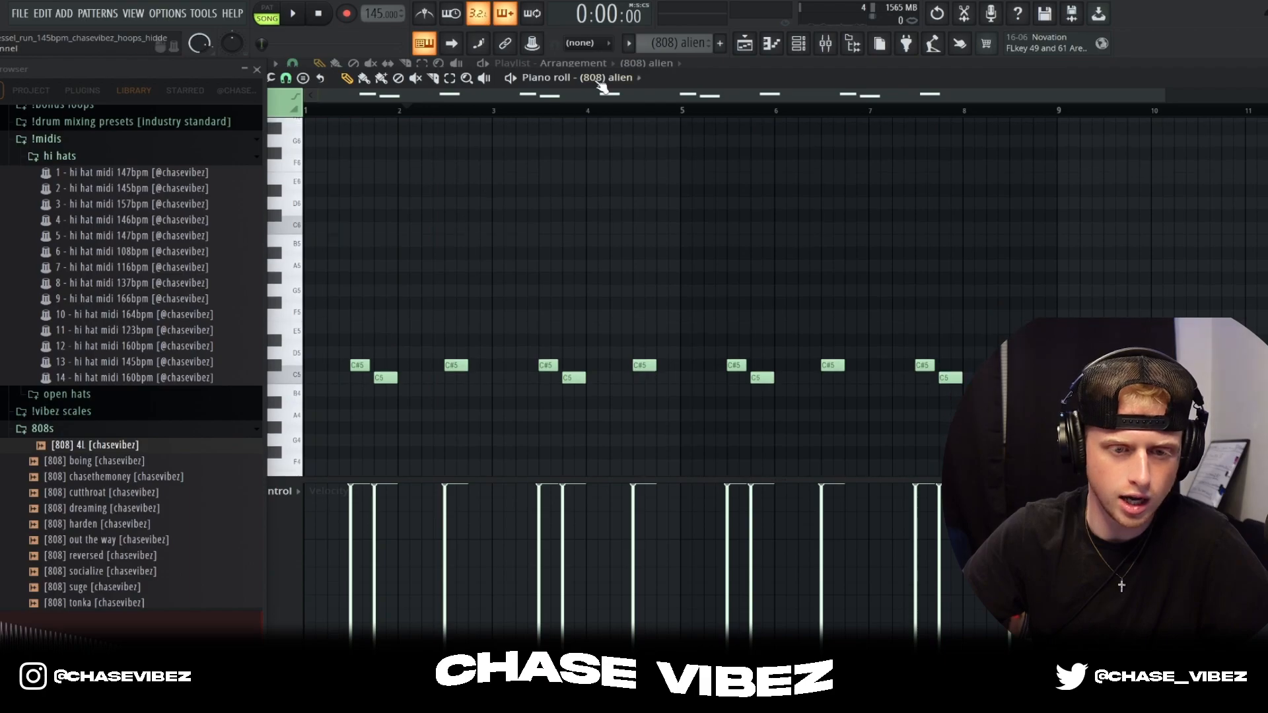
key("space")
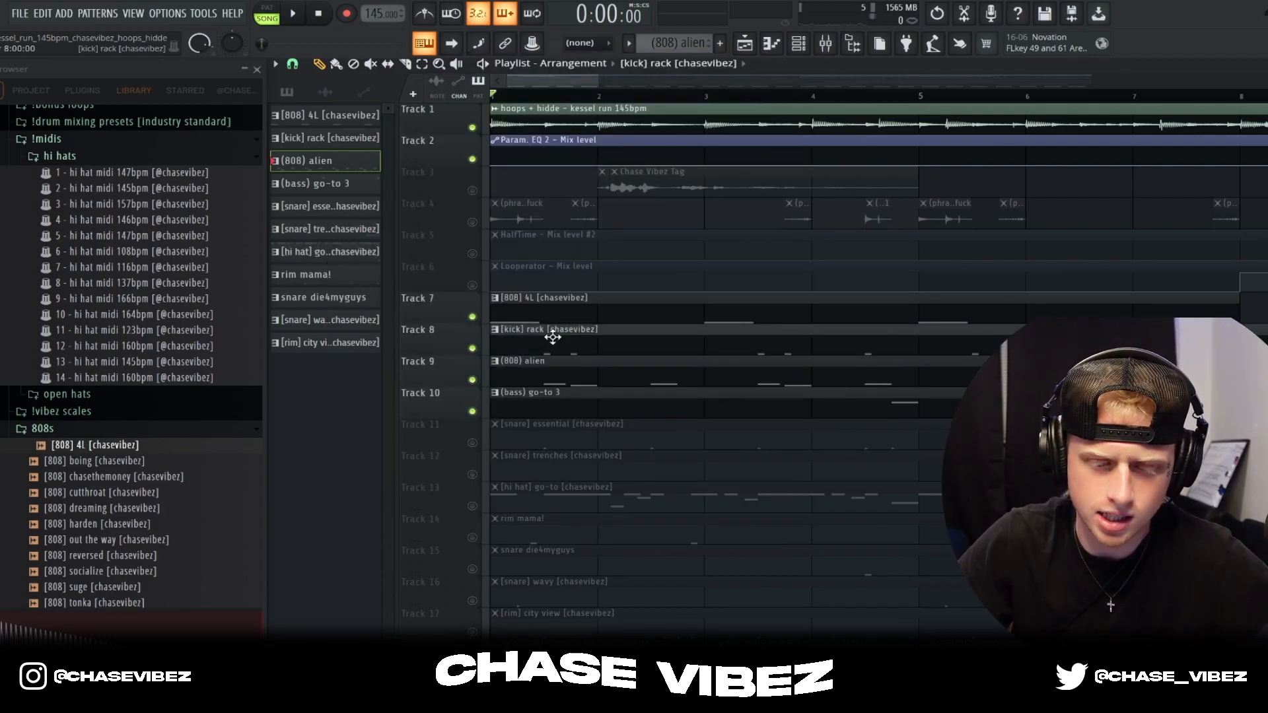
Play the kick rack pattern and inspect the note placement in the bass go-to 3 pattern.
double_click(552, 337)
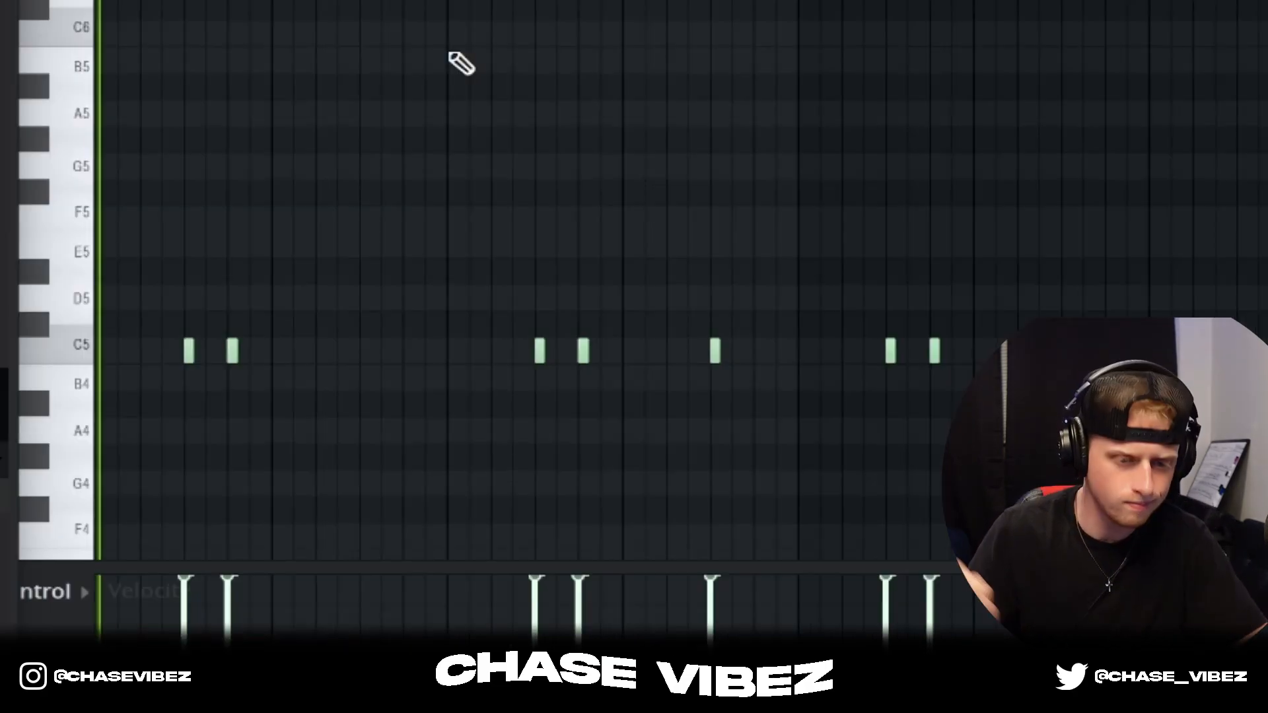
key("space")
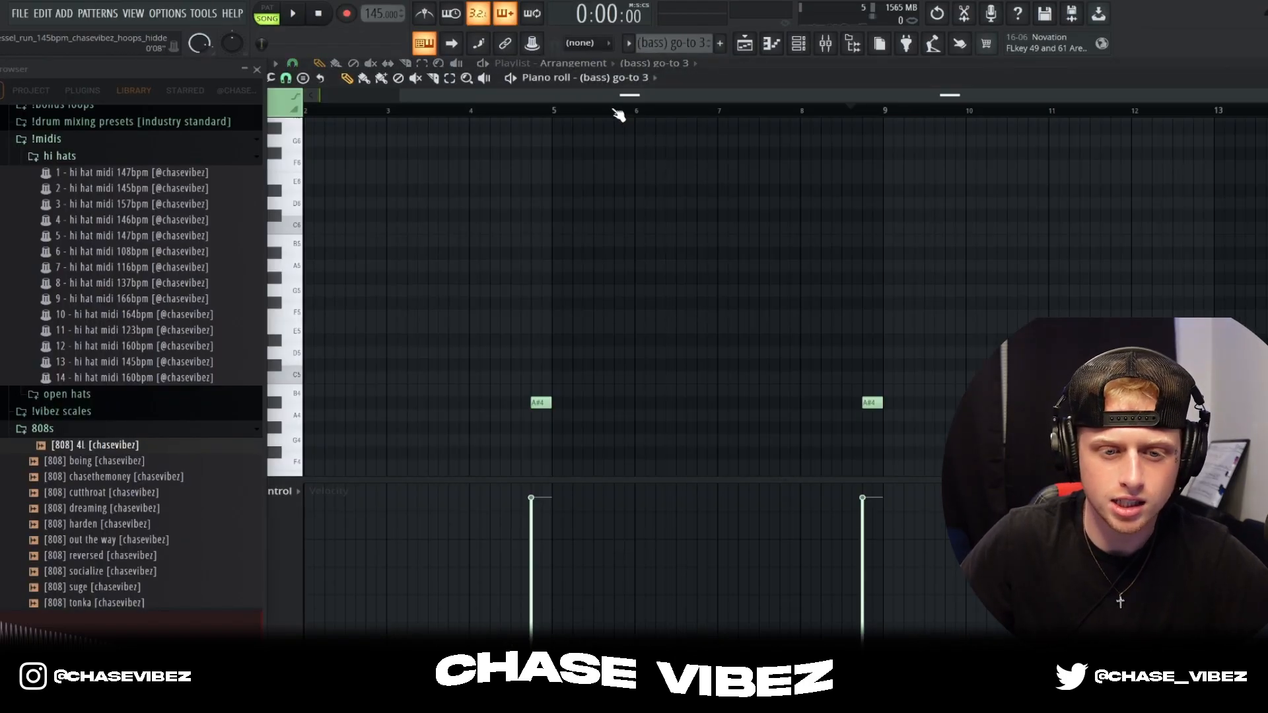
scroll(615, 111, "left", 1)
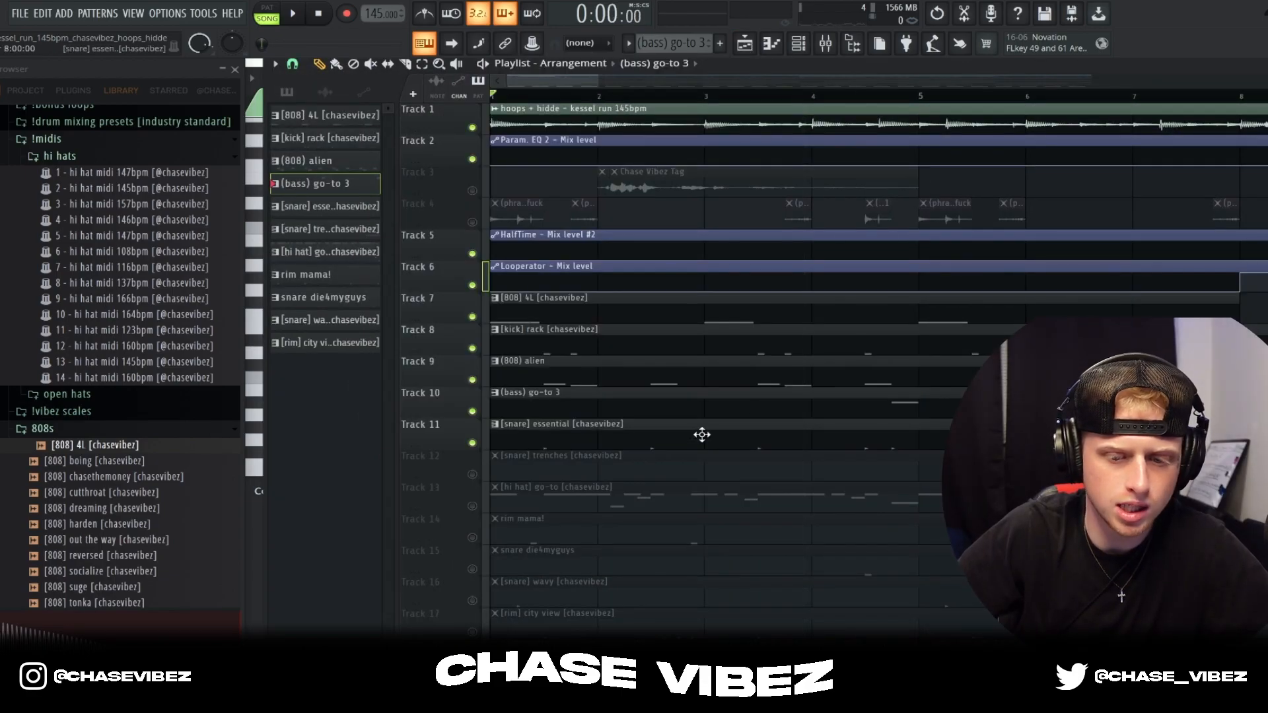
Open the snare essential pattern from the playlist, play it and check the doubled snare hit at the end of bar 4.
double_click(702, 434)
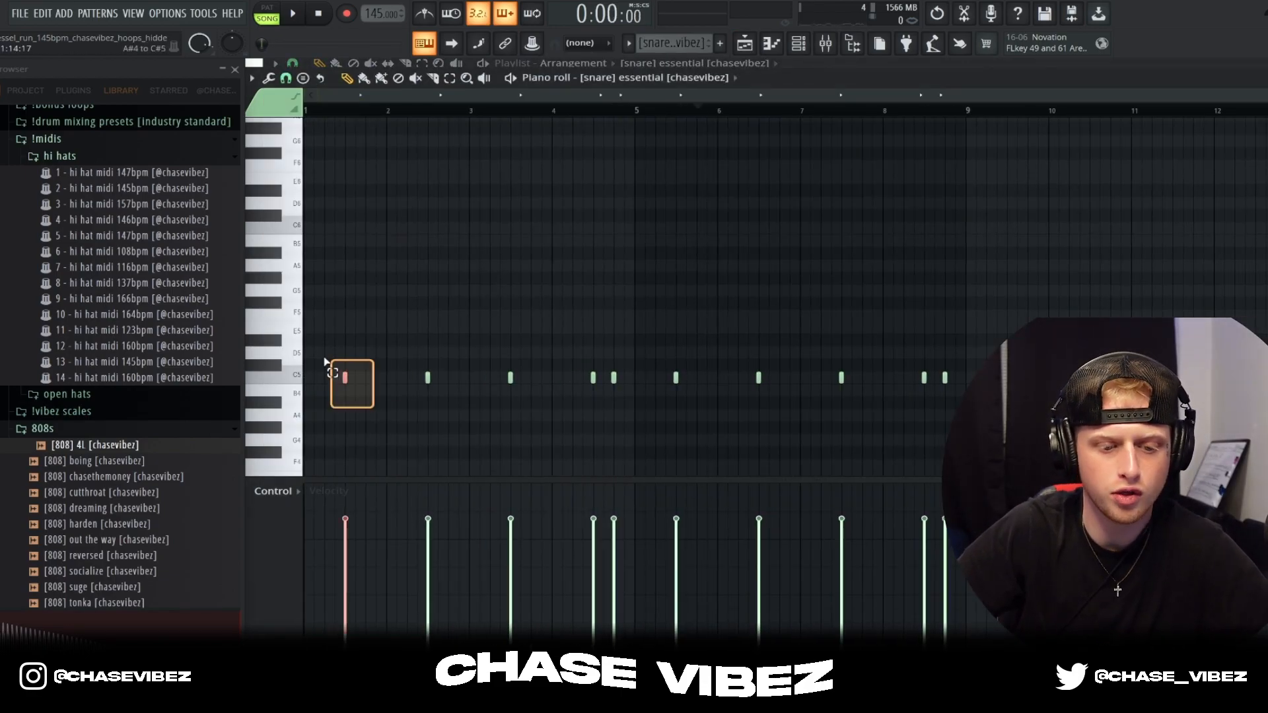
key("space")
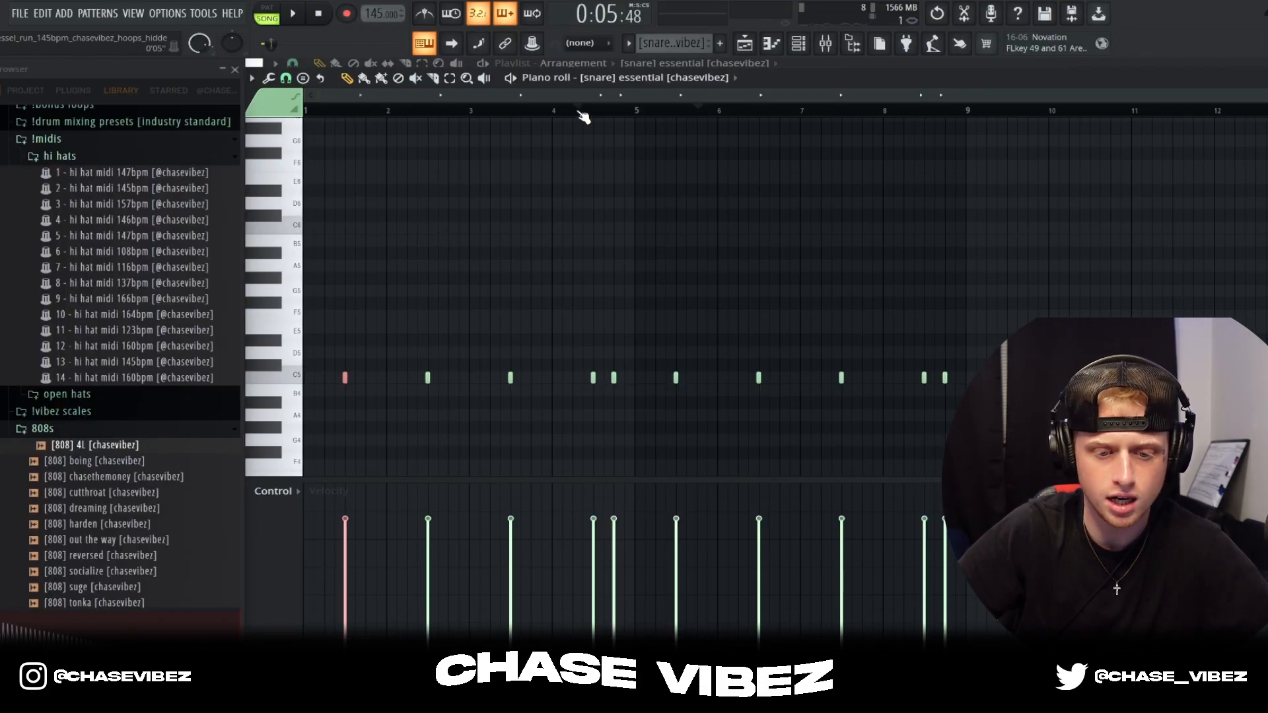
left_click(613, 377)
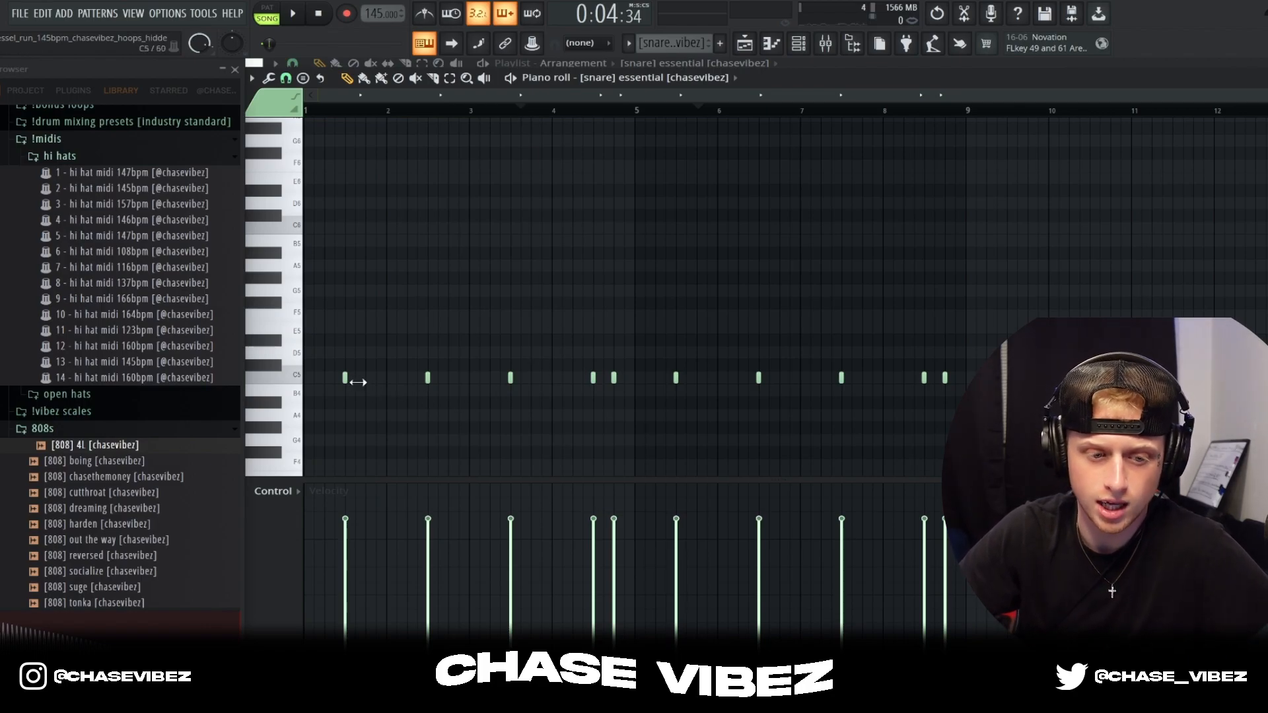
Try extra snare hits late in bars 1 and 3, play the variation, undo the note cut and play the original pattern.
left_click(378, 381)
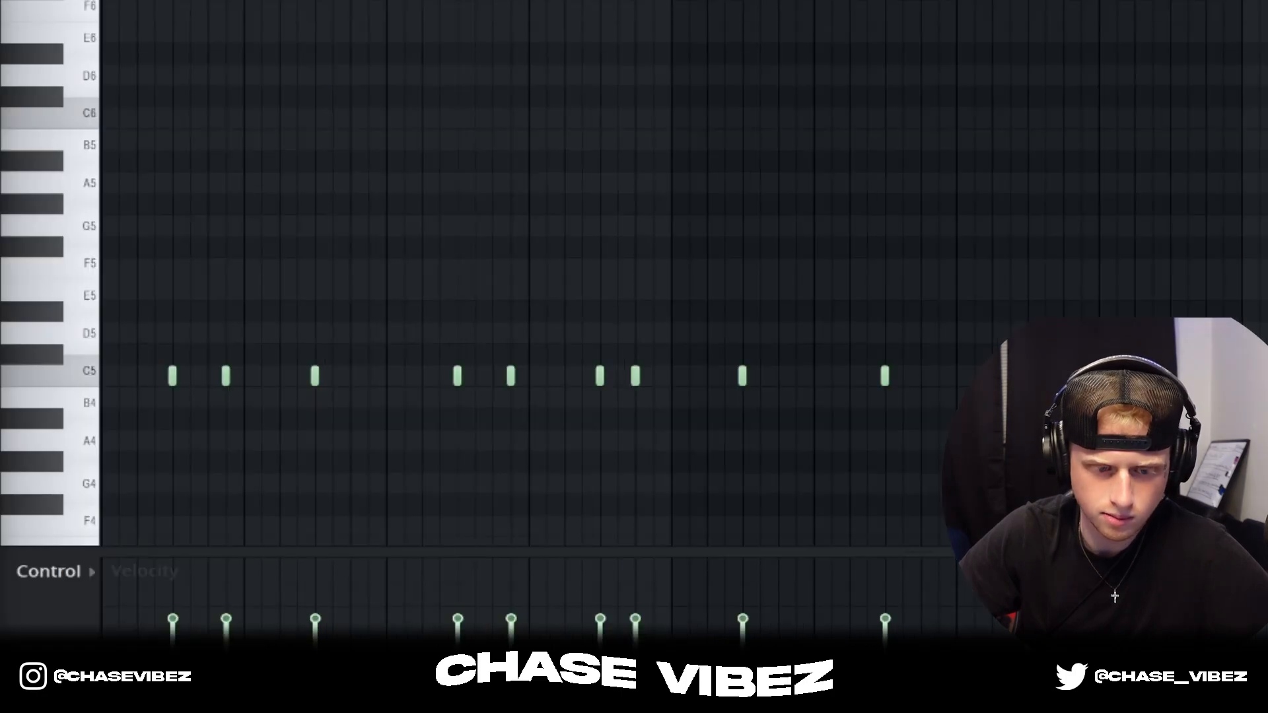
key("space")
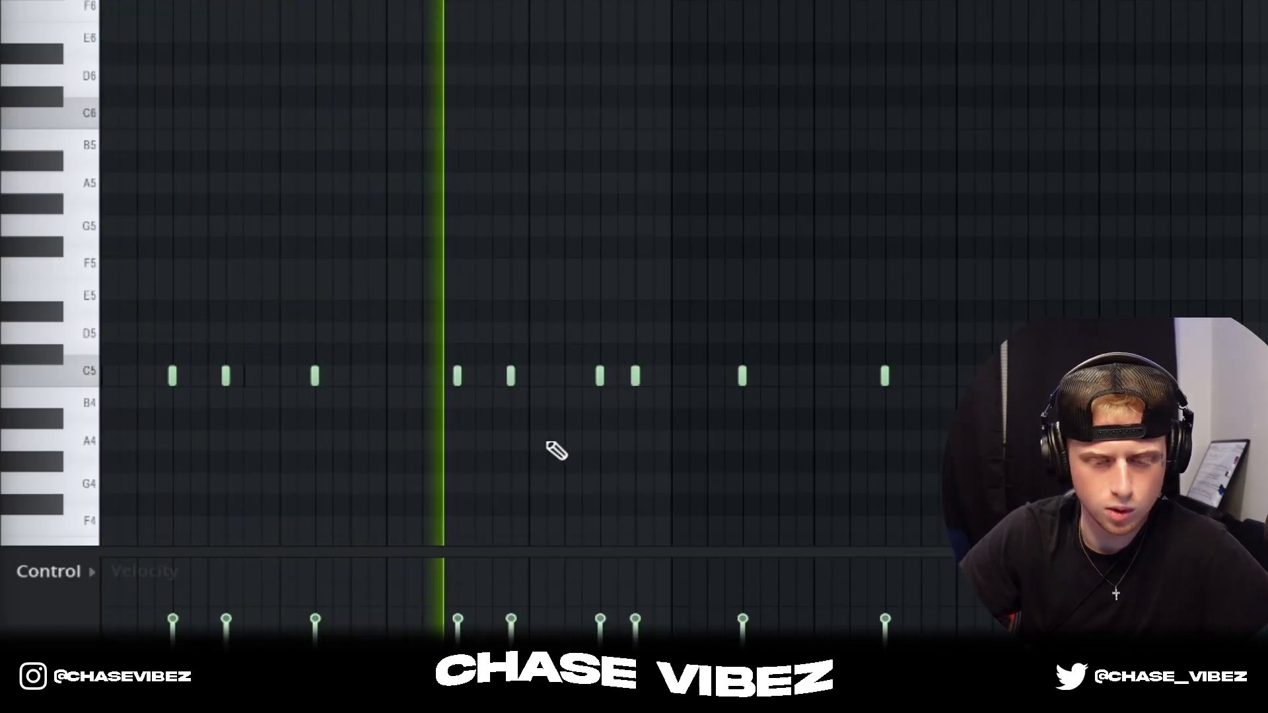
left_click_drag(552, 408, 530, 360)
key("Delete")
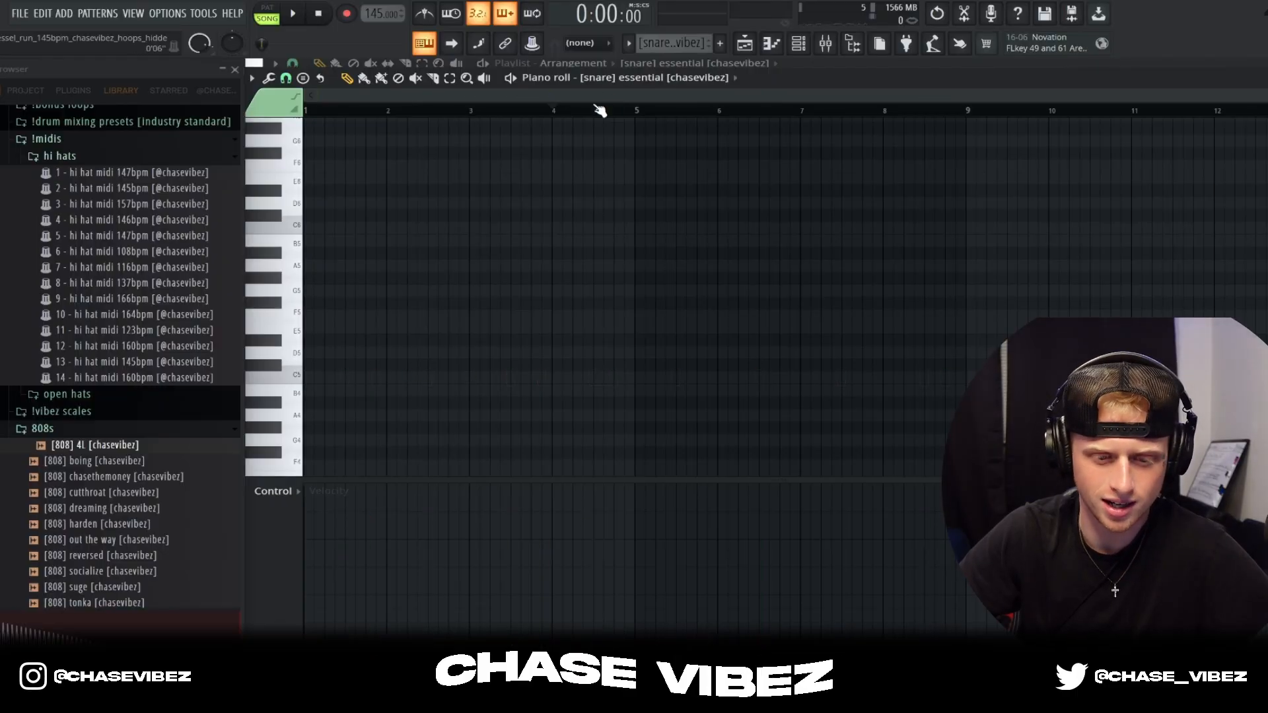
key("ctrl+z")
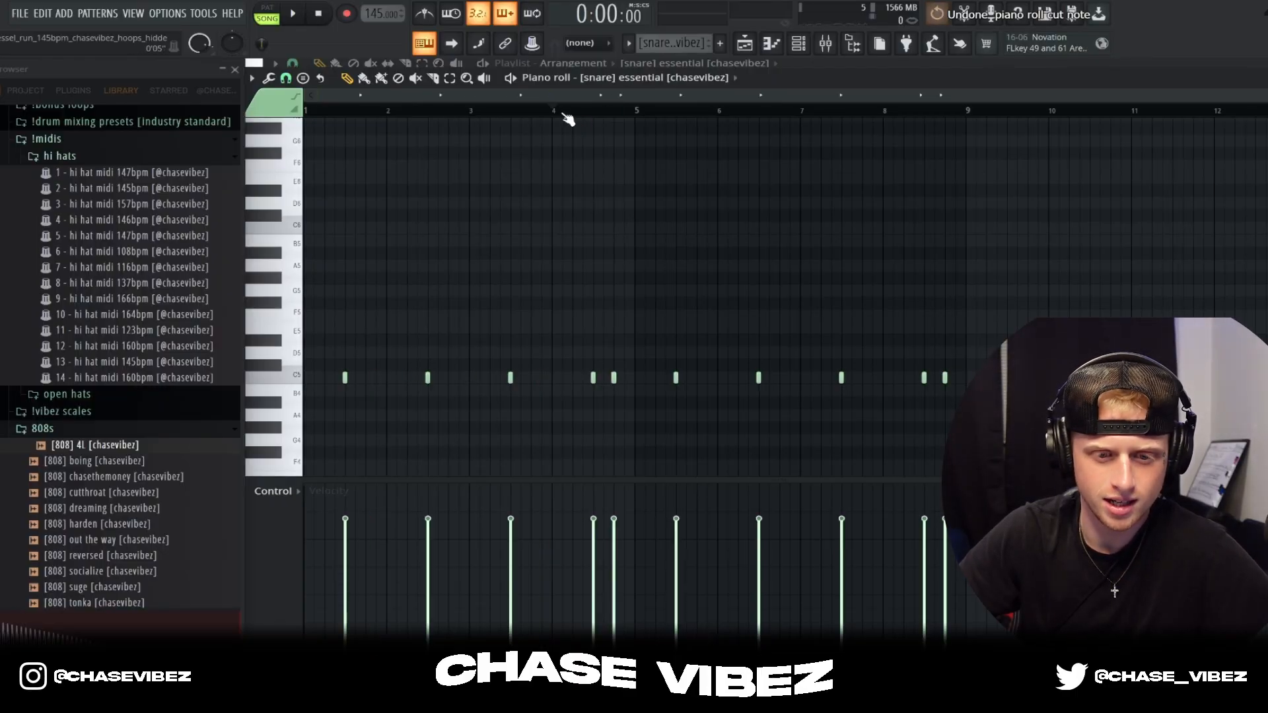
key("space")
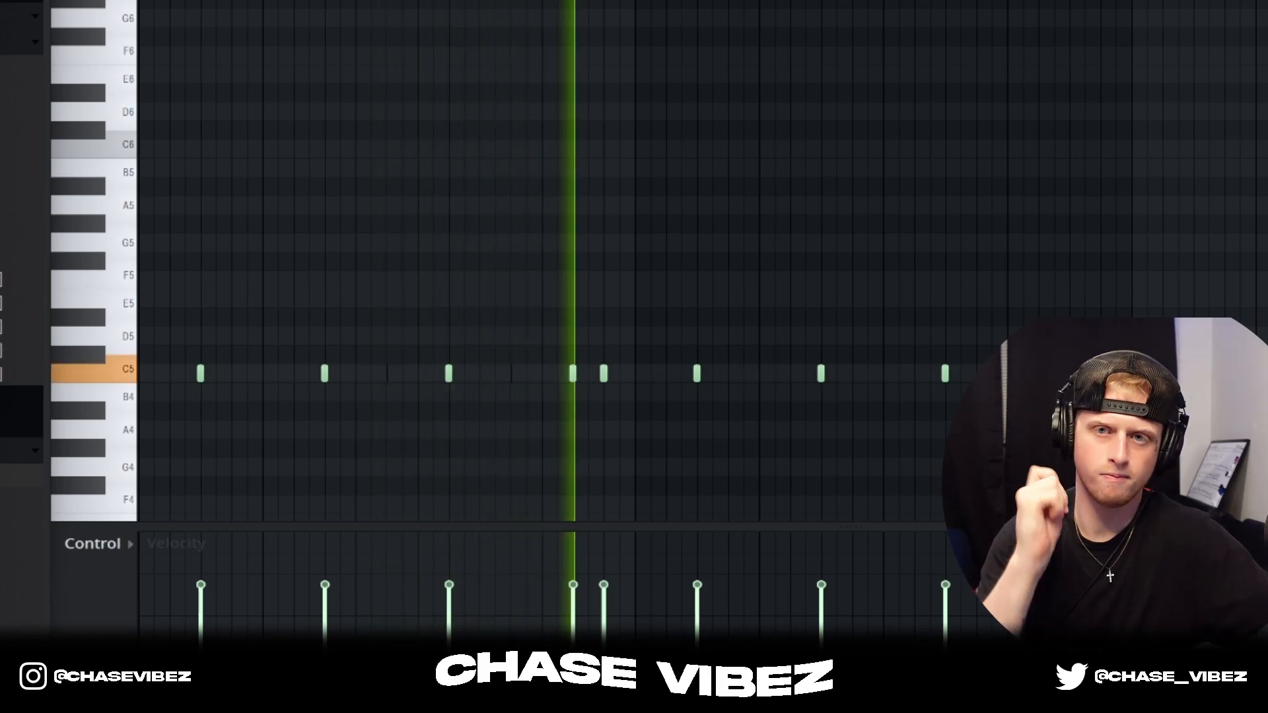
Unmute the snare trenches and hi hat go-to tracks in the playlist and open the hi hat go-to pattern.
left_click(749, 48)
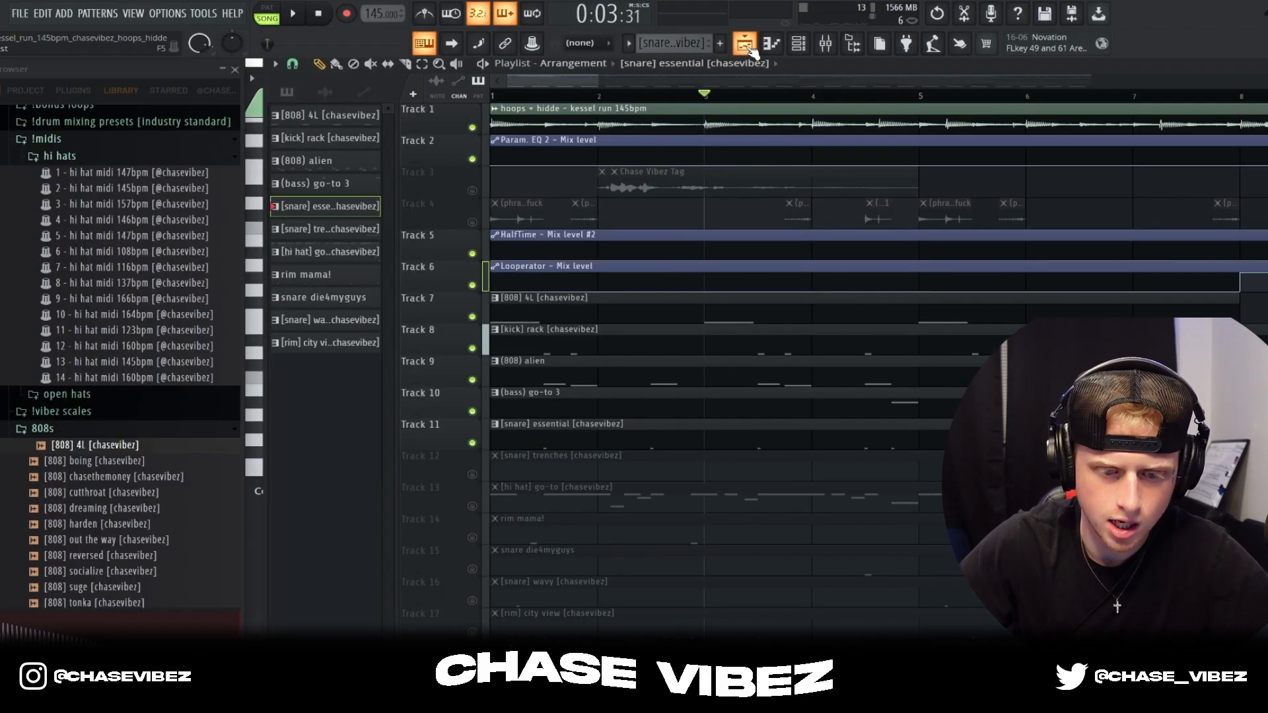
left_click_drag(474, 506, 473, 475)
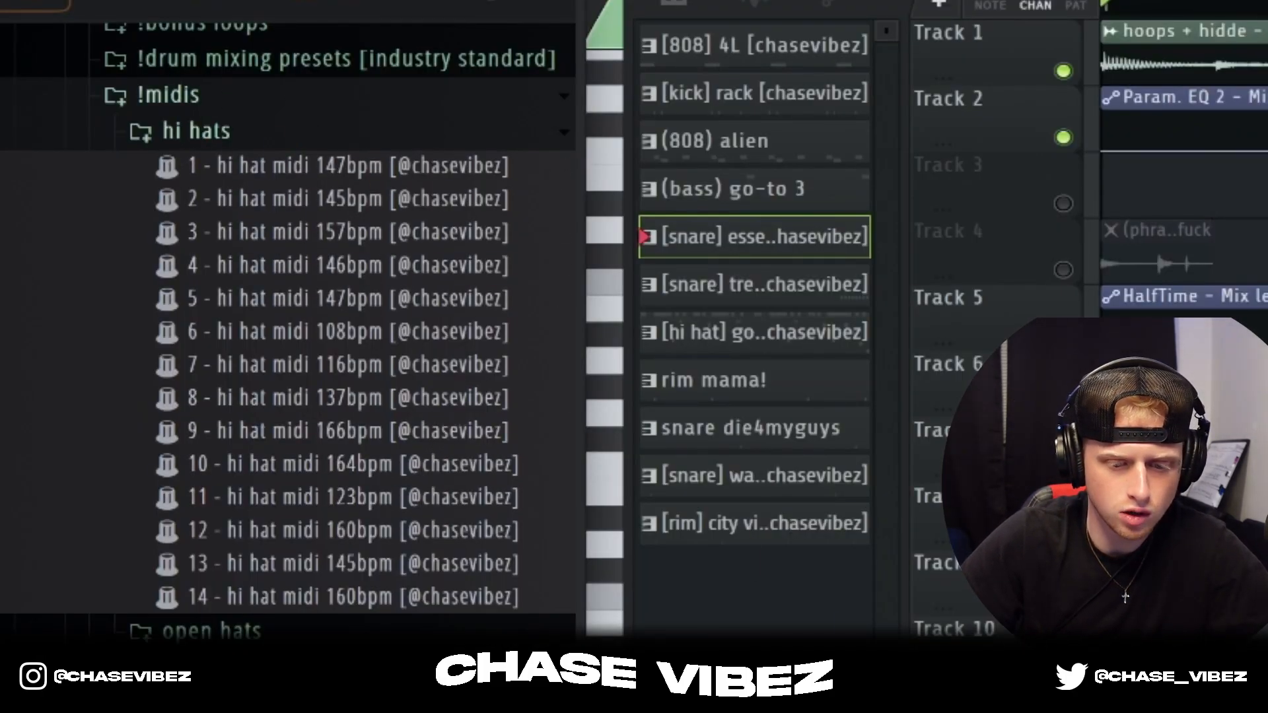
double_click(581, 501)
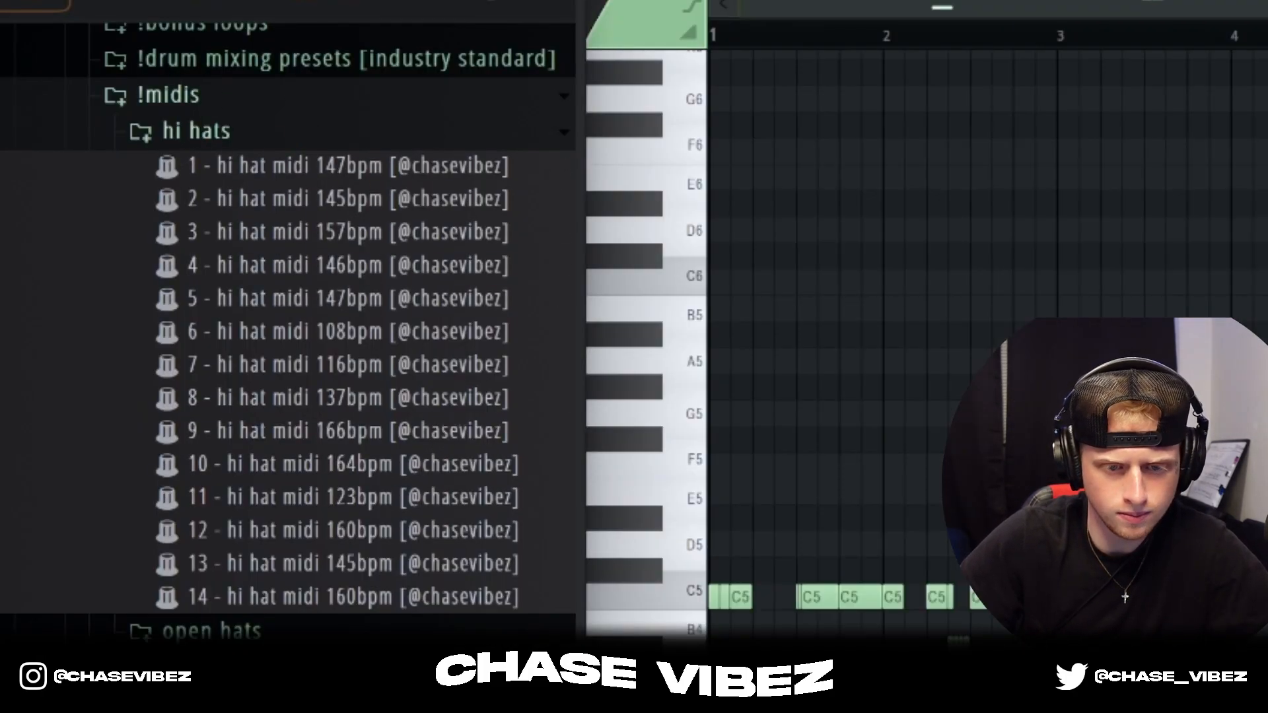
scroll(479, 115, "up", 1)
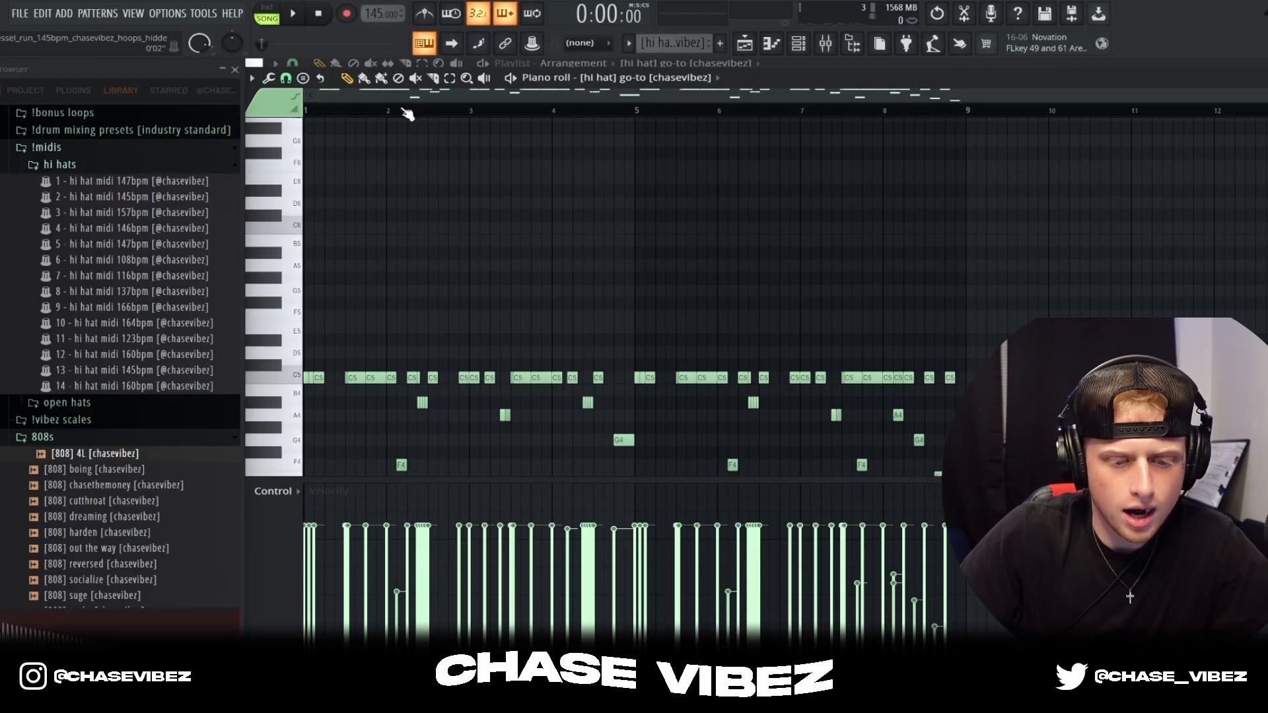
scroll(656, 346, "down", 2)
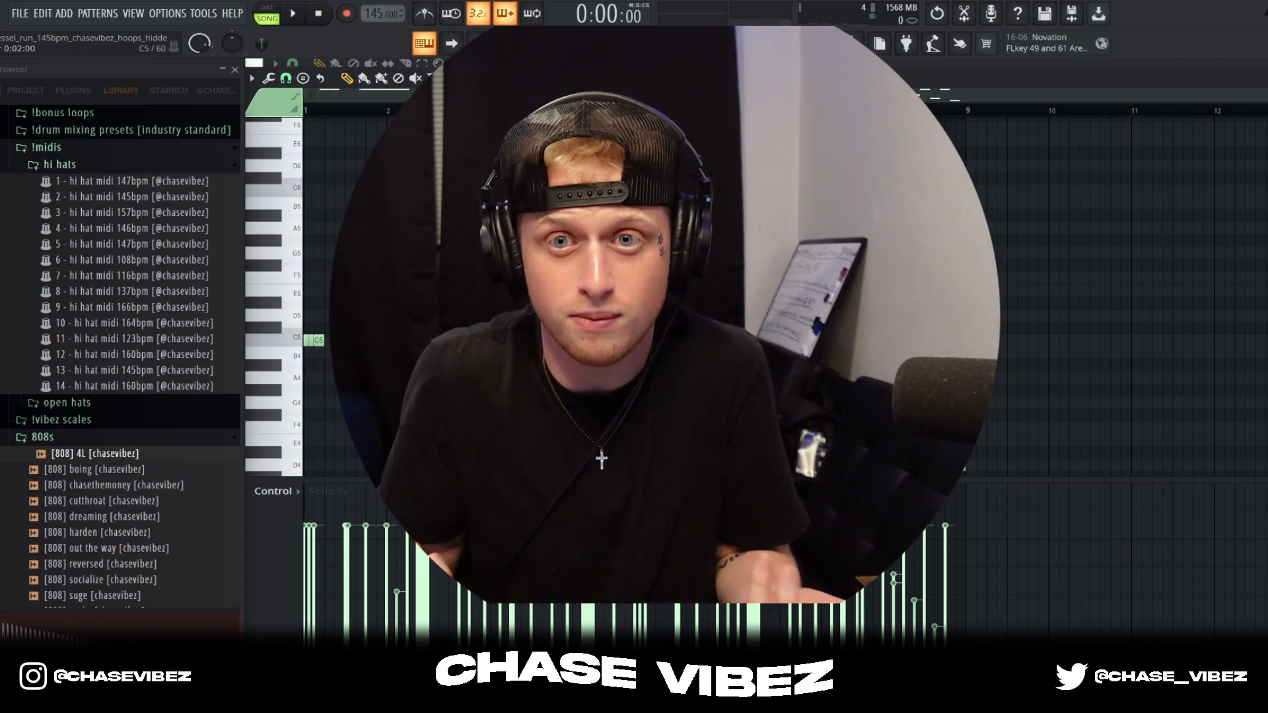
scroll(282, 168, "up", 3)
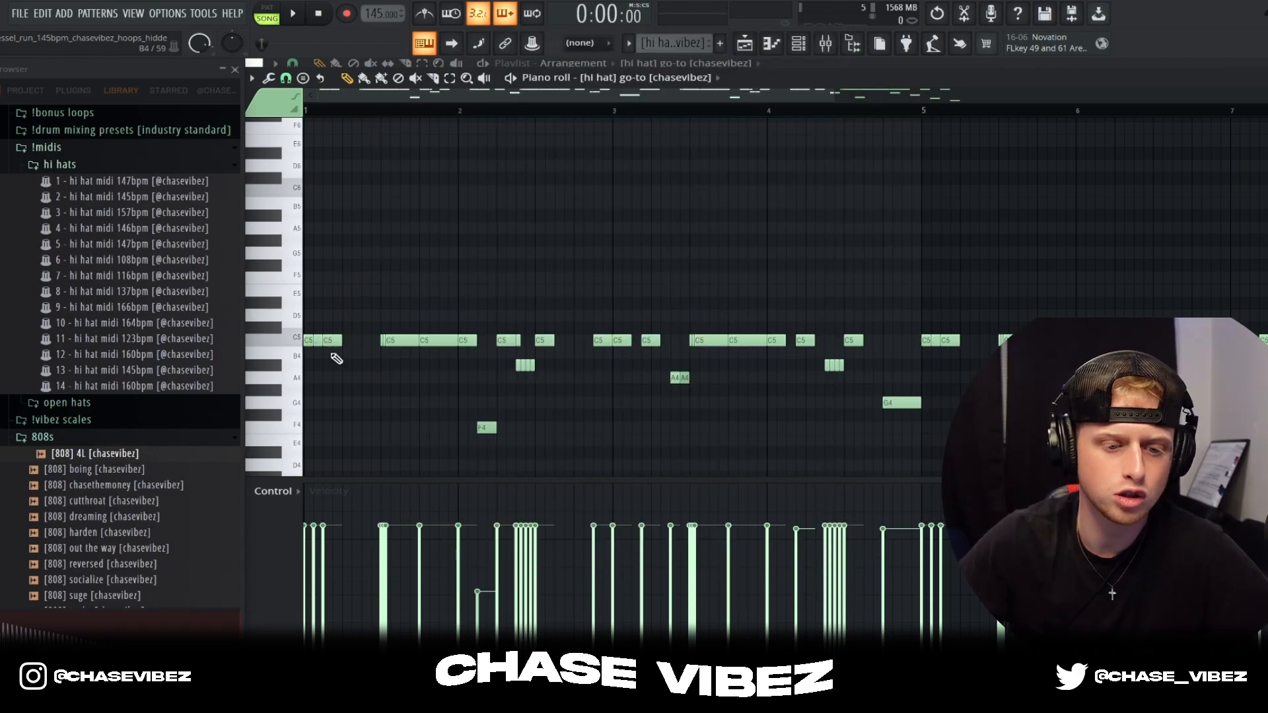
Play the hi hat go-to pattern and examine its opening C5 notes and the gap that follows them.
left_click_drag(337, 360, 305, 336)
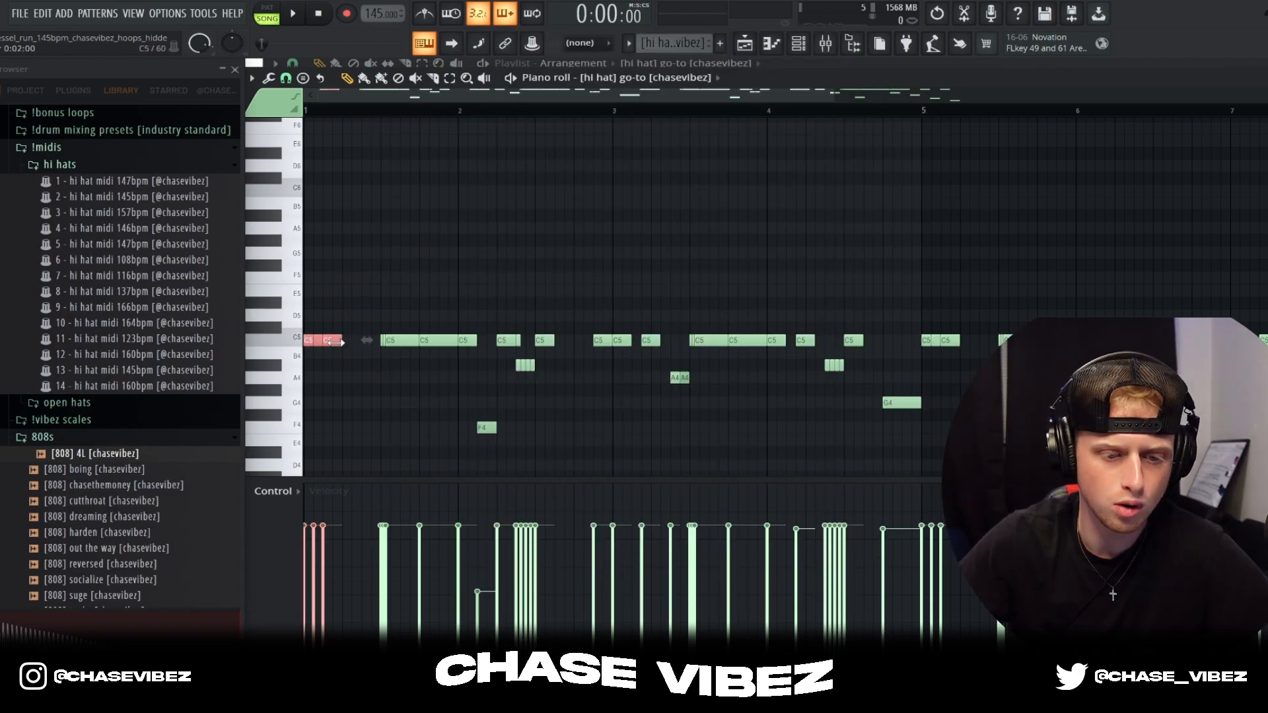
key("space")
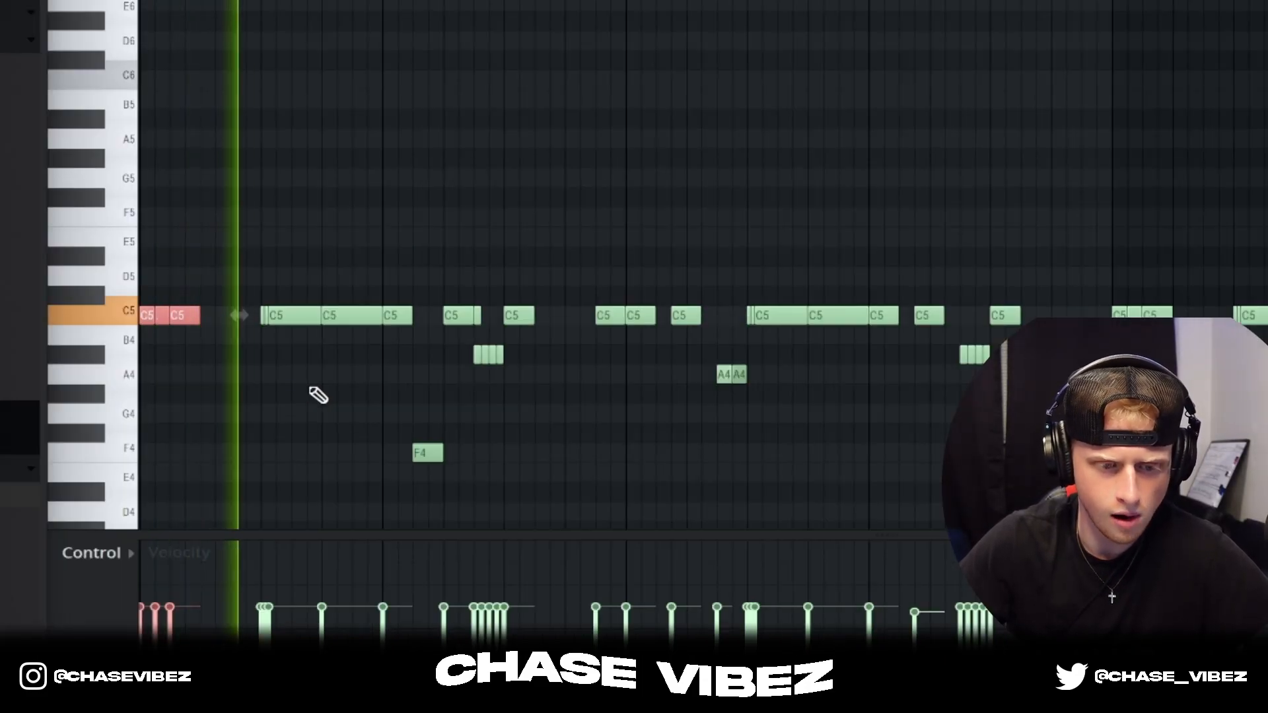
key("space")
left_click_drag(243, 361, 191, 274)
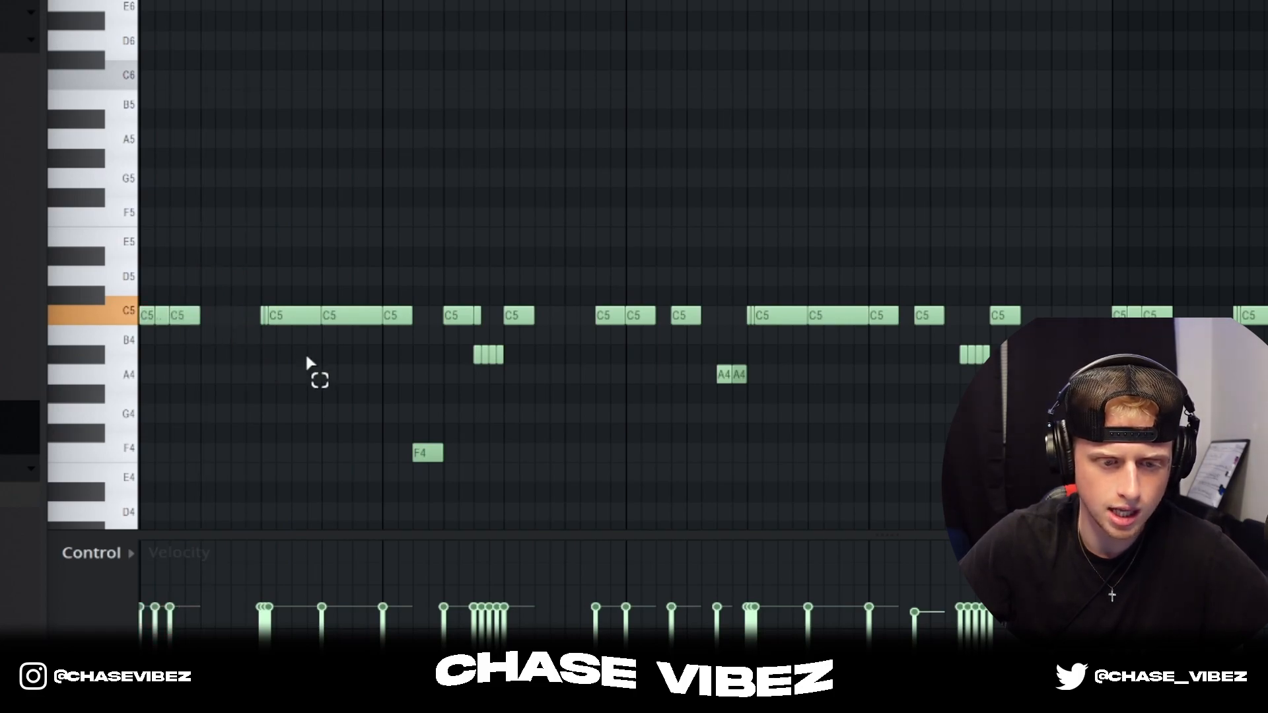
left_click_drag(308, 364, 239, 284)
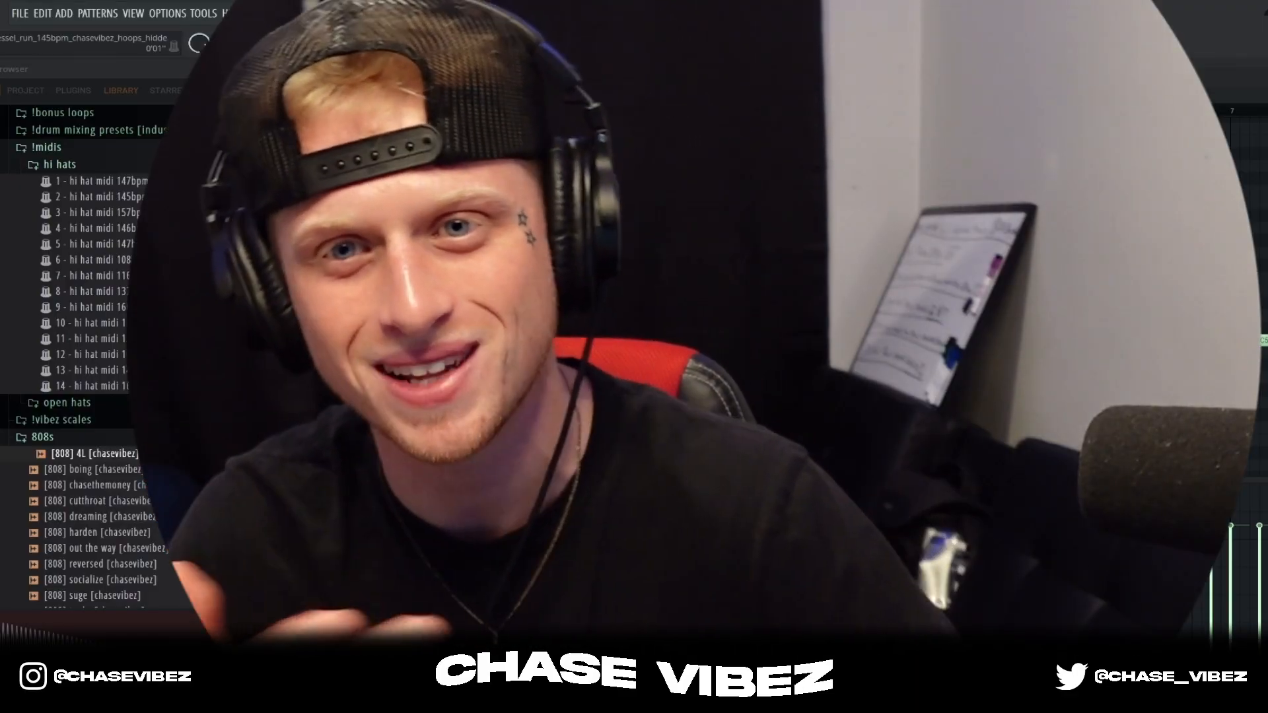
key("space")
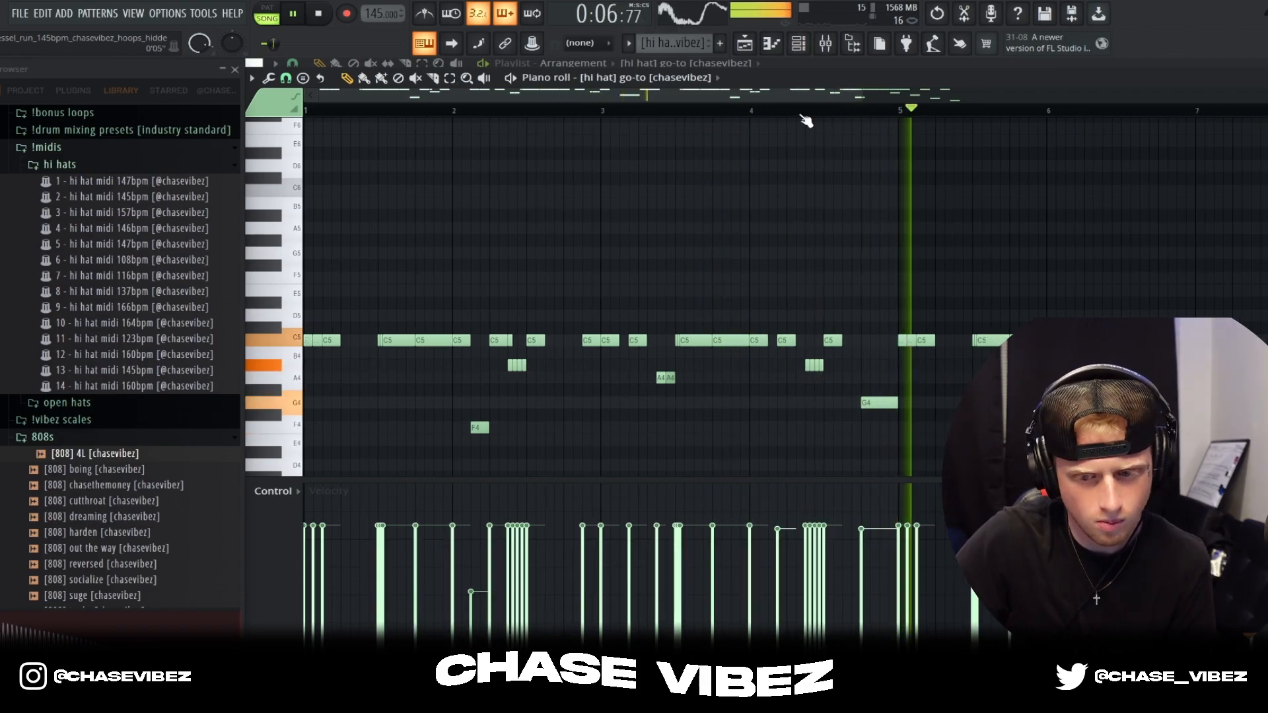
scroll(805, 119, "down", 2)
scroll(958, 198, "down", 3)
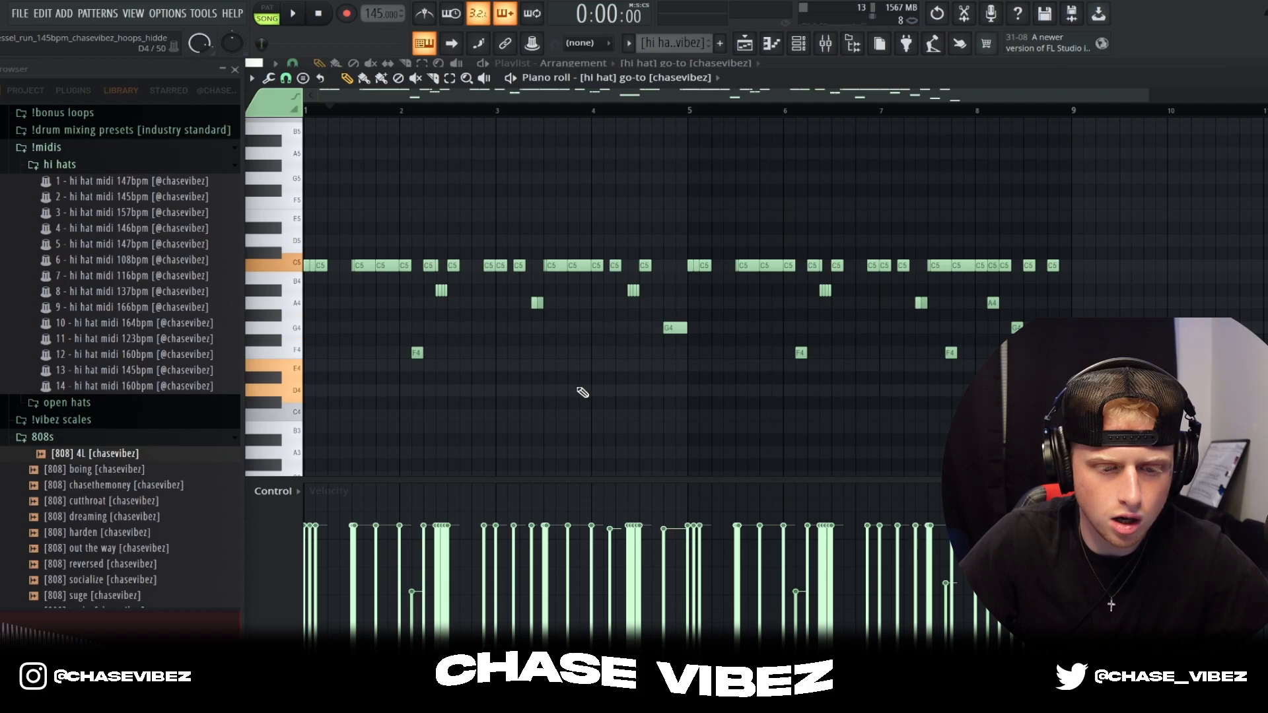
Show the note pan values of the hi hat go-to pattern and switch back to note velocity.
left_click(296, 500)
left_click(284, 518)
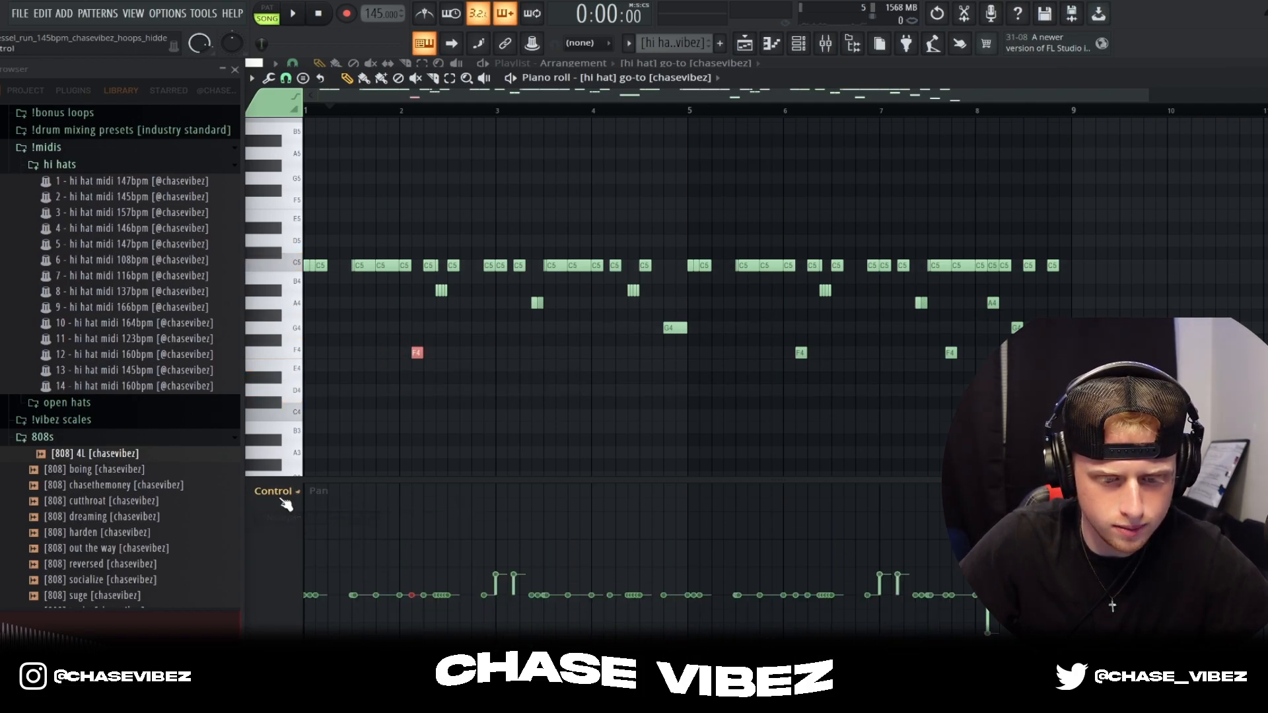
left_click(276, 502)
left_click(284, 531)
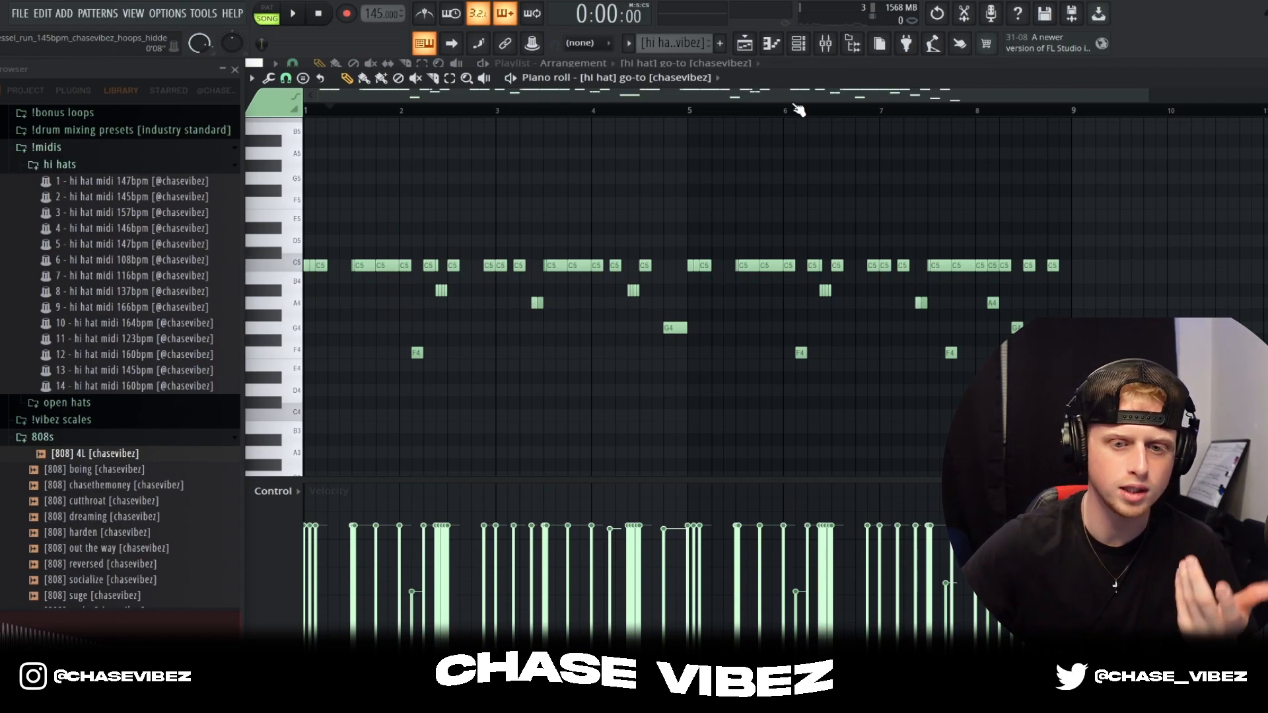
Unmute the rim mama! track in the playlist, open its pattern and examine the placement of the first rim hits.
left_click(744, 44)
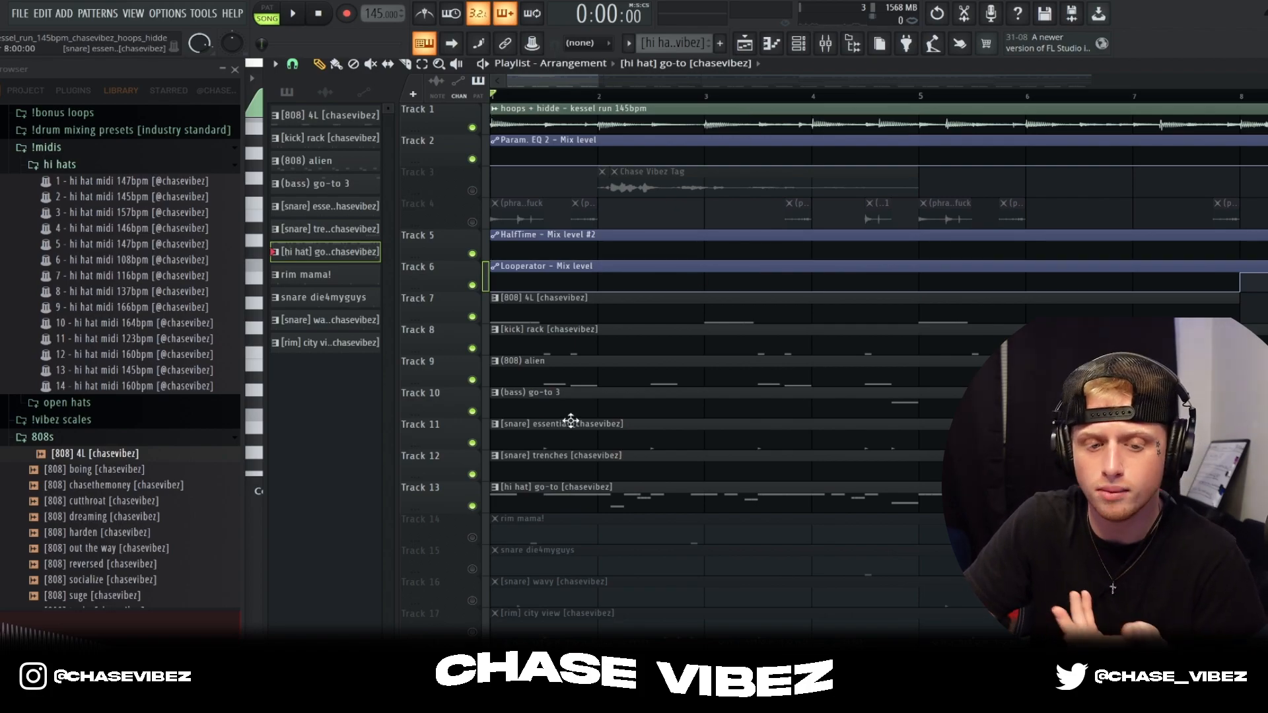
left_click(474, 538)
double_click(572, 529)
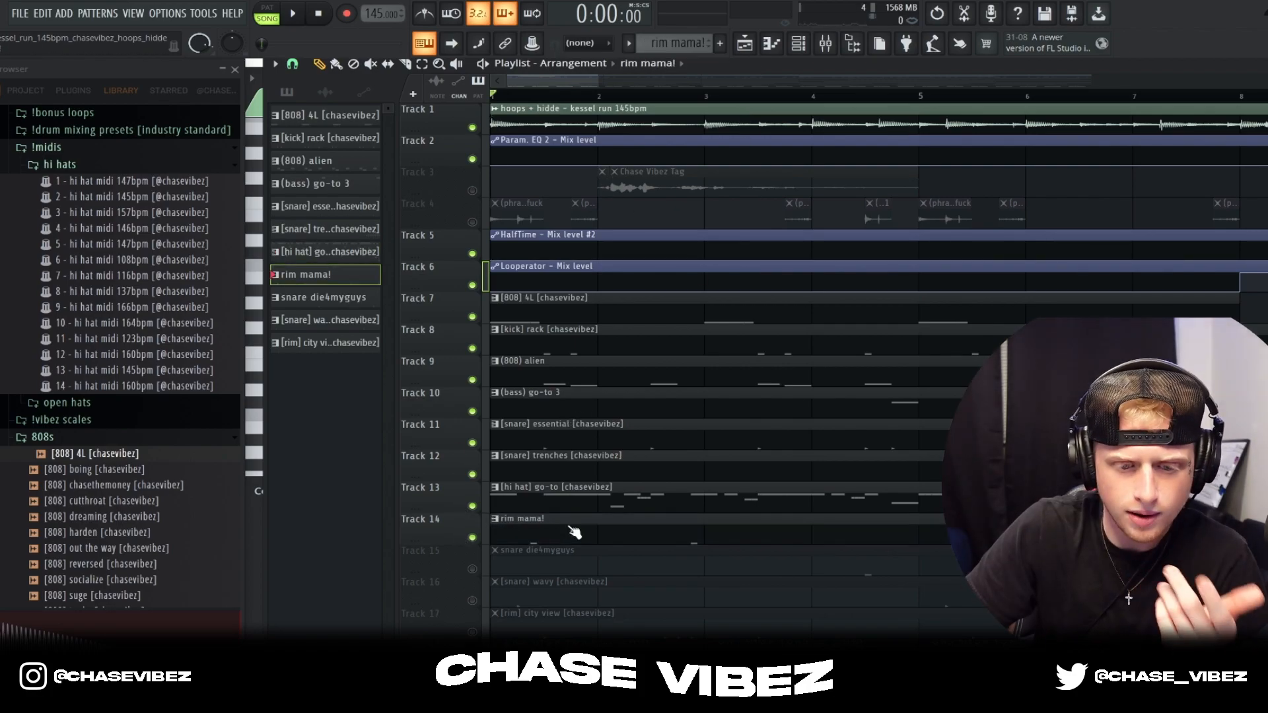
left_click_drag(560, 95, 563, 118)
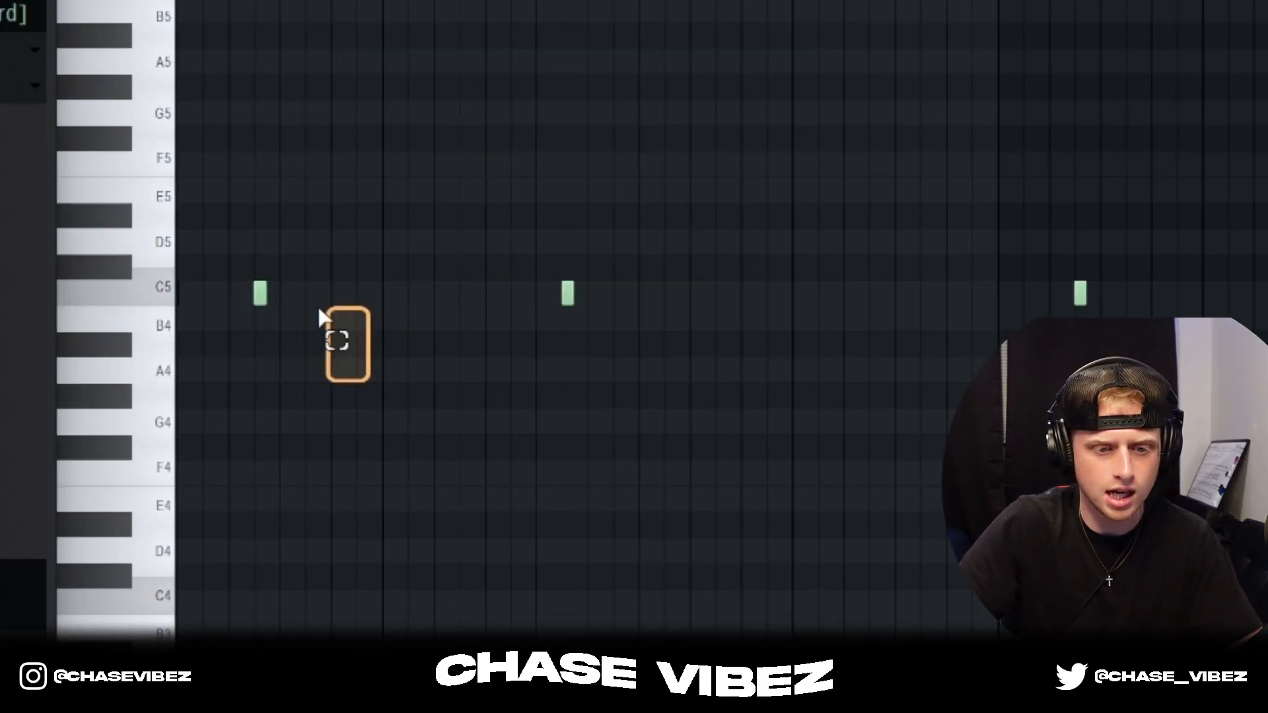
left_click_drag(320, 308, 237, 203)
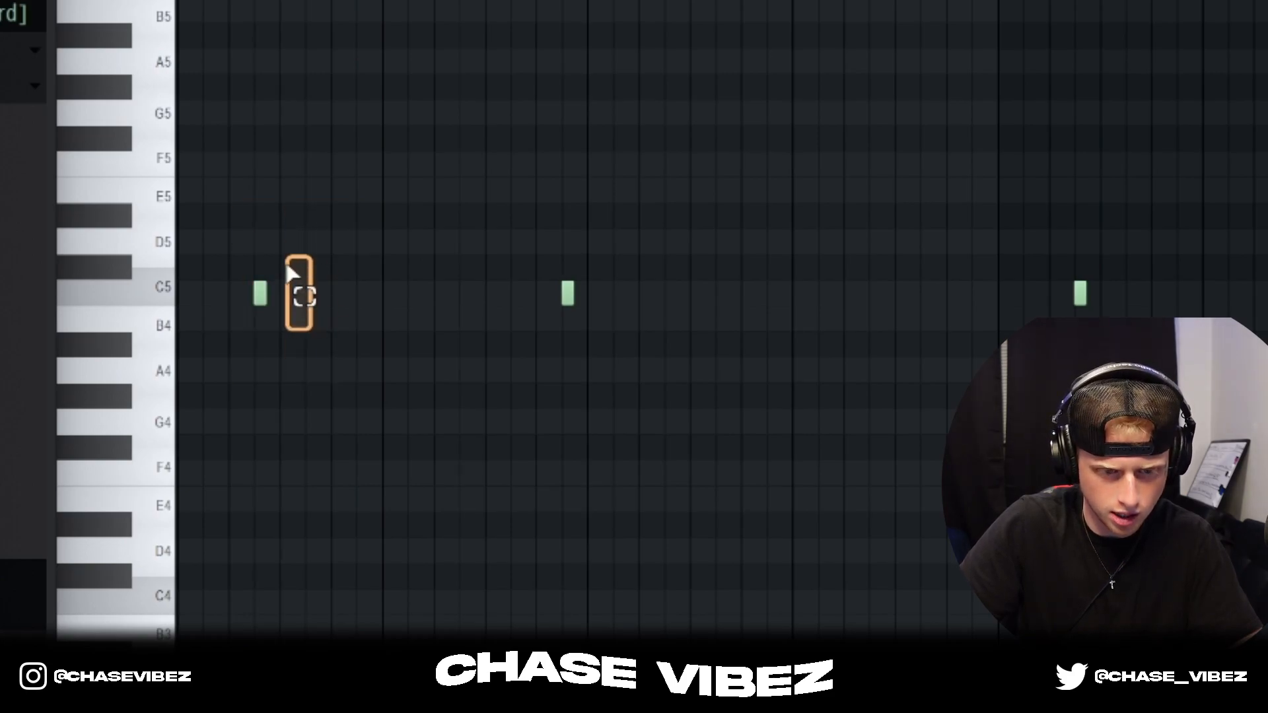
left_click_drag(288, 262, 208, 238)
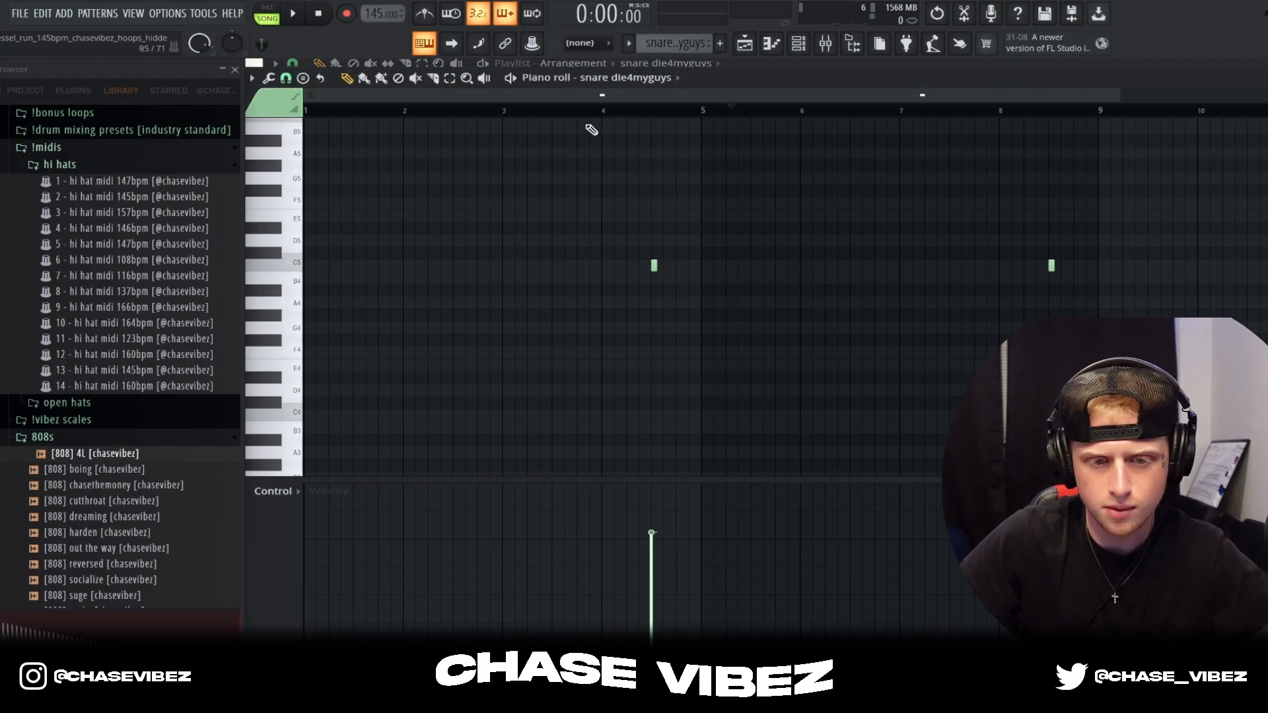
Examine the snare die4myguys note in bar 4 and play the pattern.
scroll(577, 111, "down", 2)
left_click_drag(636, 306, 574, 210)
left_click_drag(720, 320, 560, 222)
key("space")
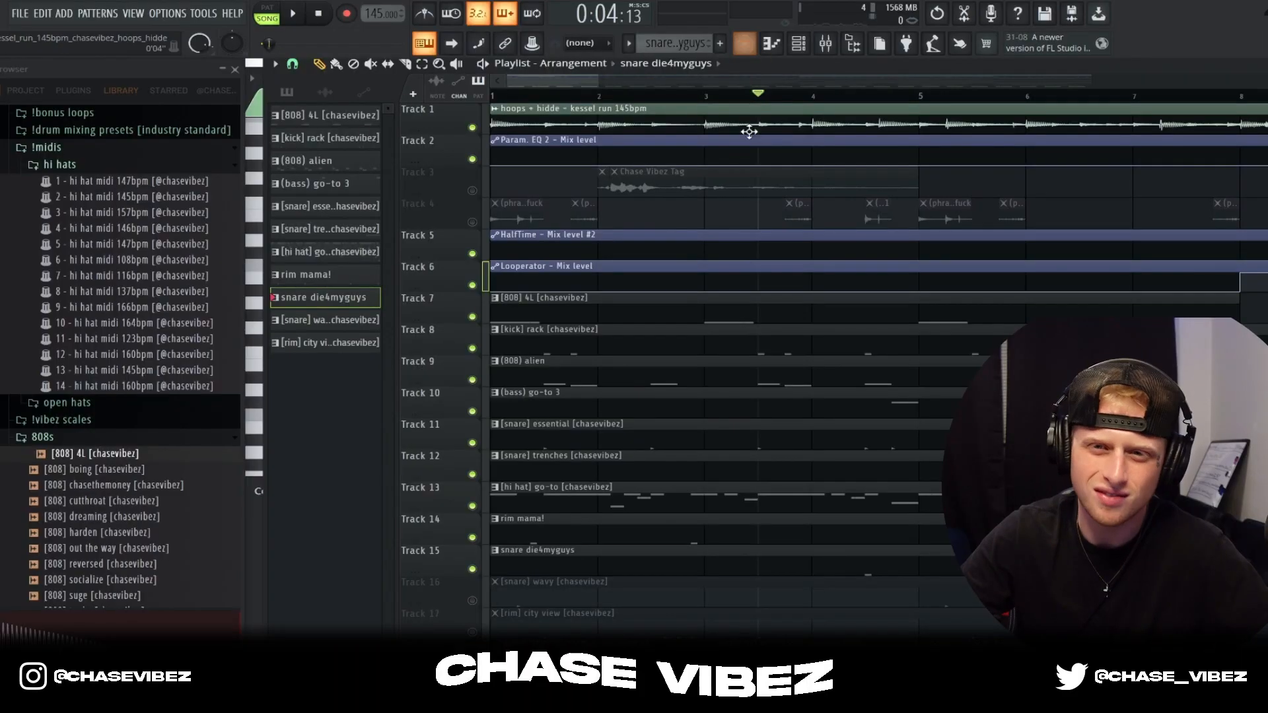
Open the snare wavy pattern from the playlist, browse to the snares sample folder and play the pattern.
double_click(494, 585)
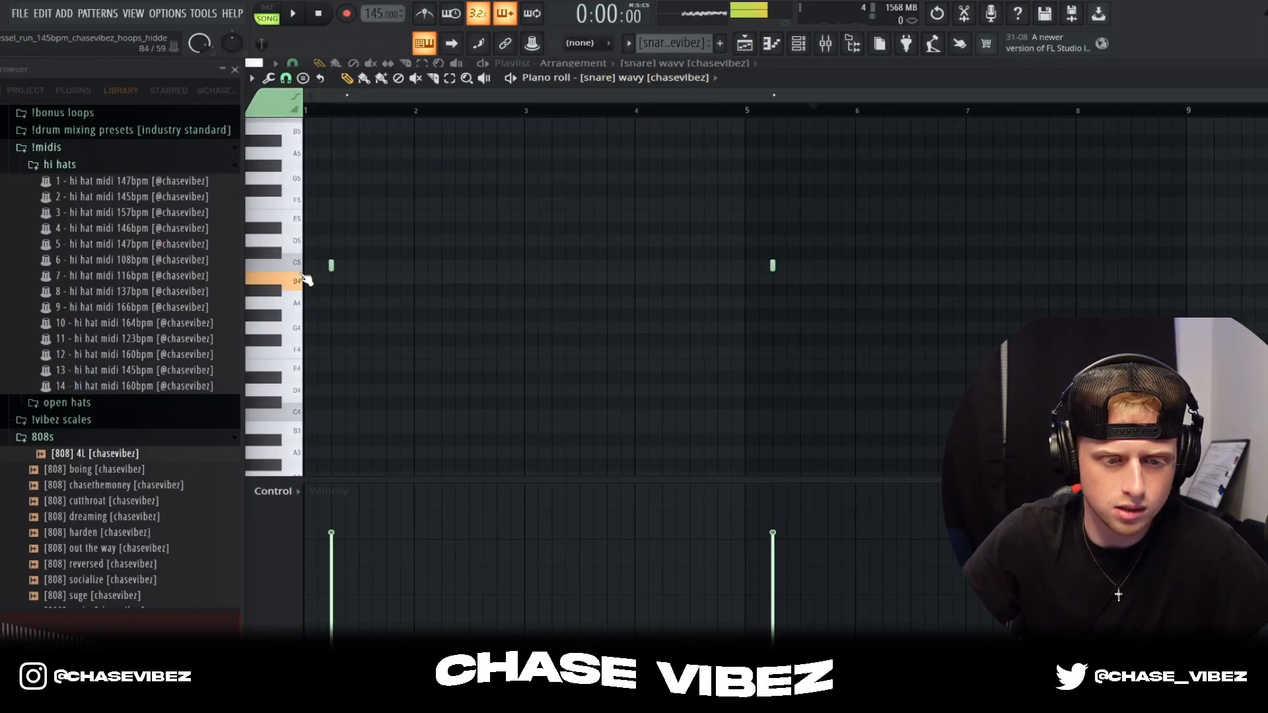
scroll(178, 396, "down", 8)
left_click(133, 356)
key("space")
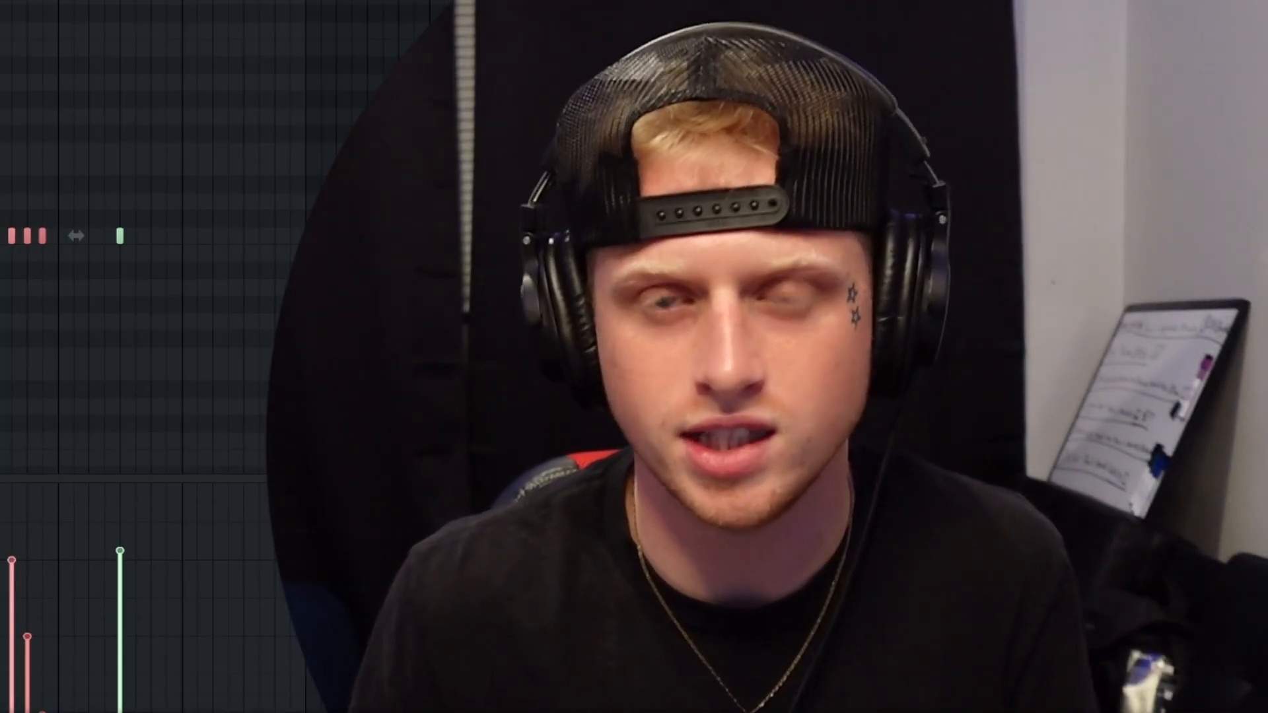
Play the rim city view pattern with the full beat.
key("space")
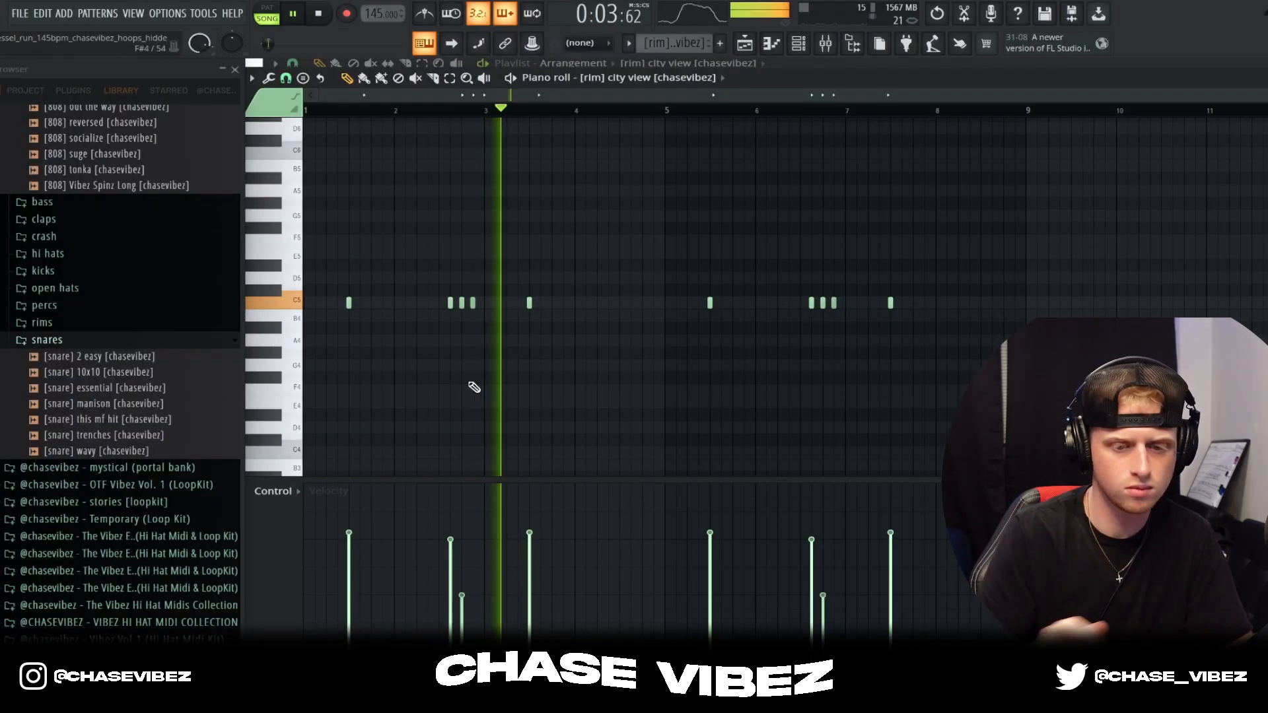
left_click_drag(648, 333, 600, 263)
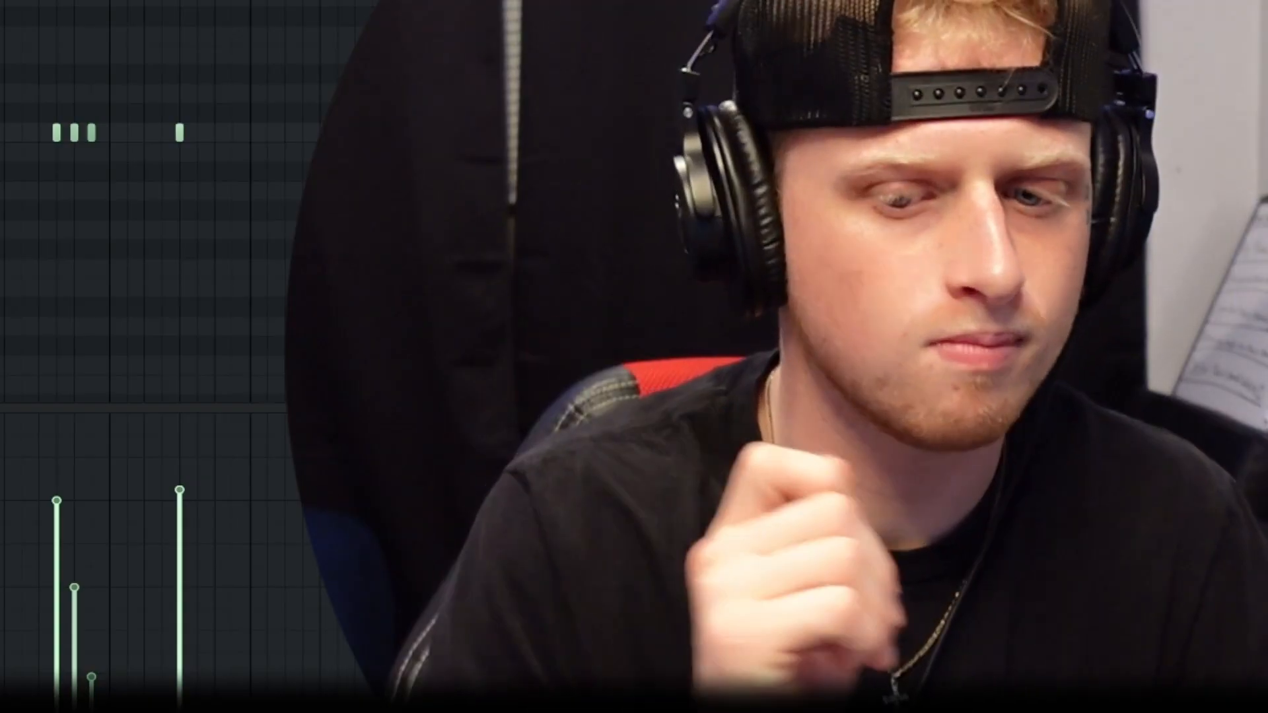
key("space")
Select the three-note rim roll at the end of bar 2 and show the note fine pitch values.
left_click_drag(492, 354, 446, 293)
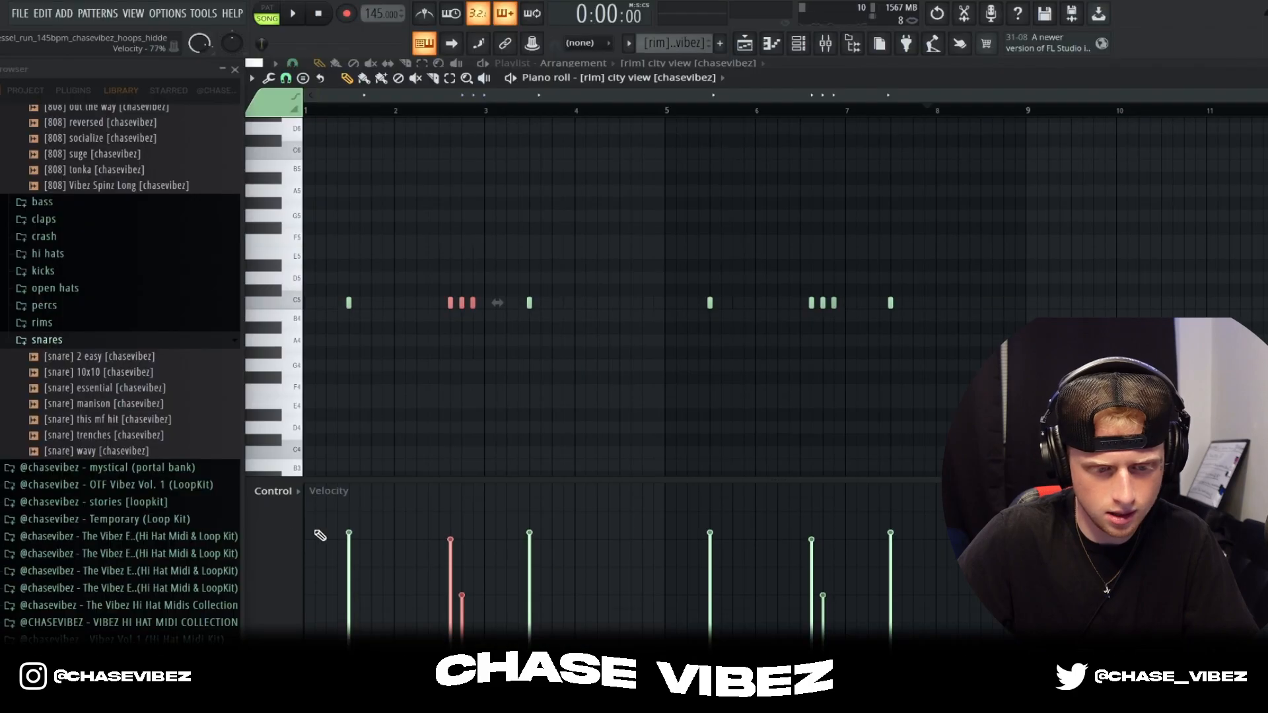
left_click(112, 309)
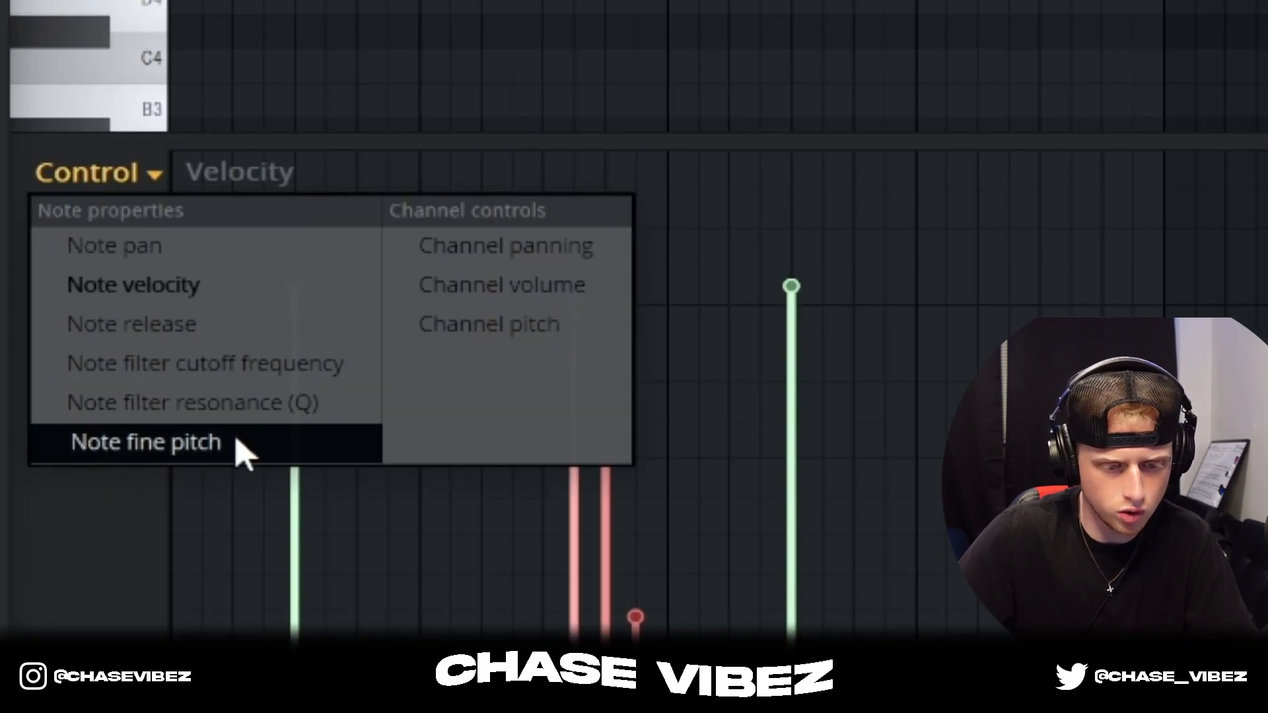
left_click(271, 444)
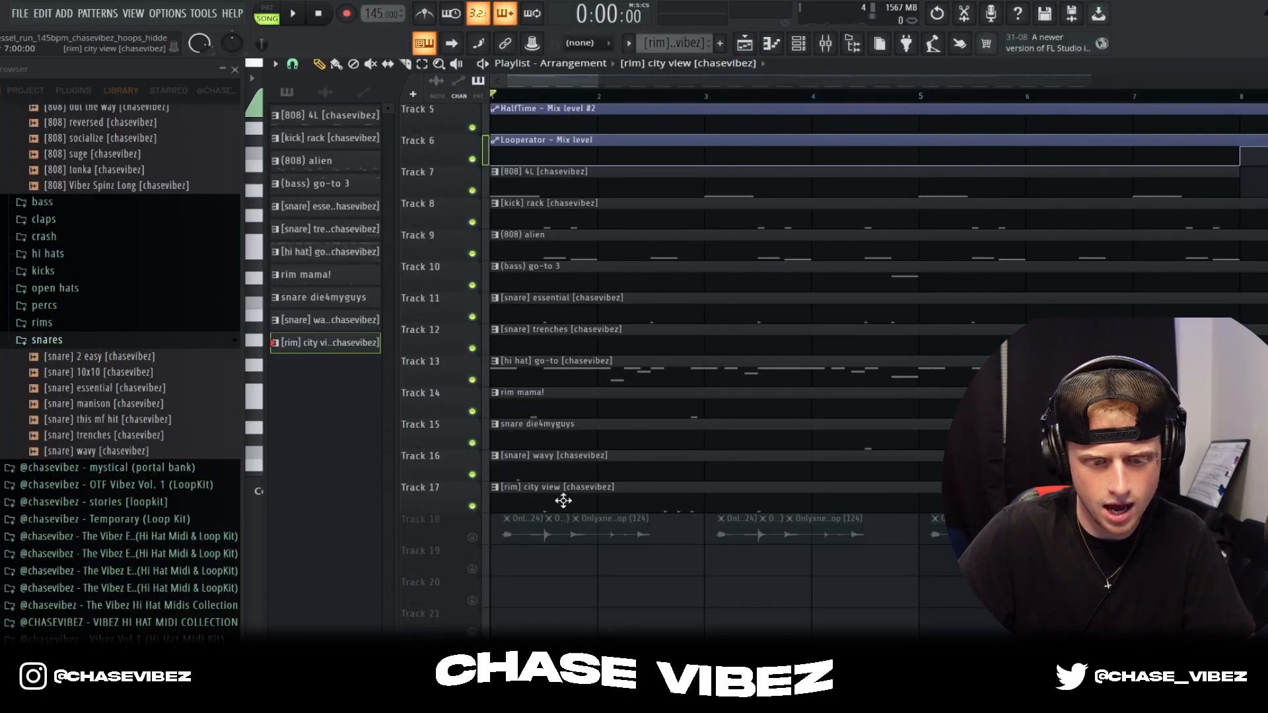
Enable the percussion loop on Track 18 and play it soloed before restoring the other tracks.
left_click(472, 537)
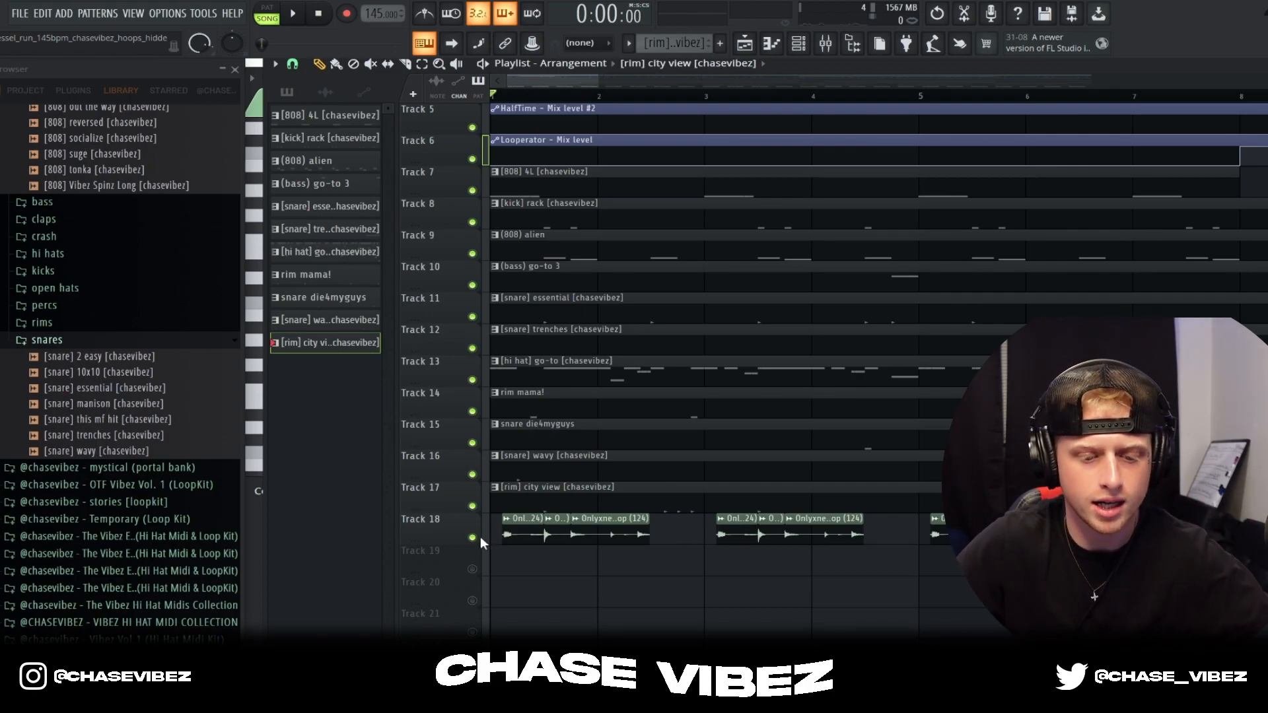
left_click(473, 537, "ctrl")
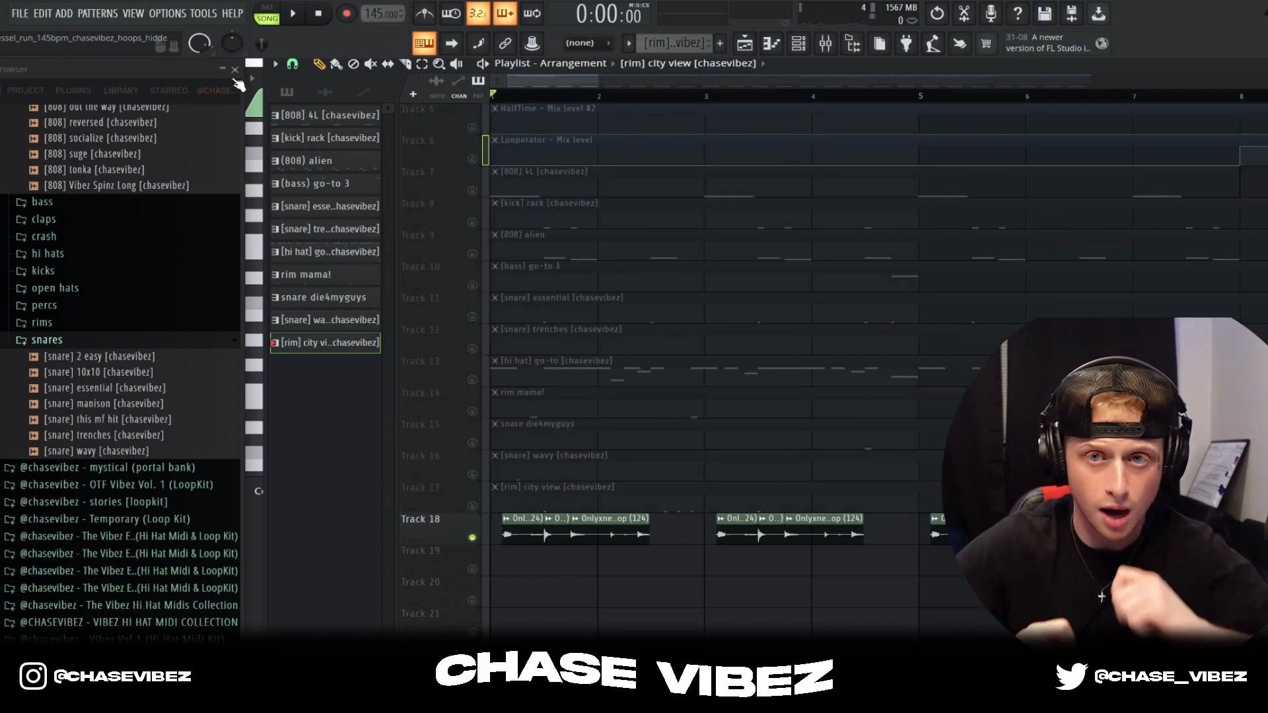
key("space")
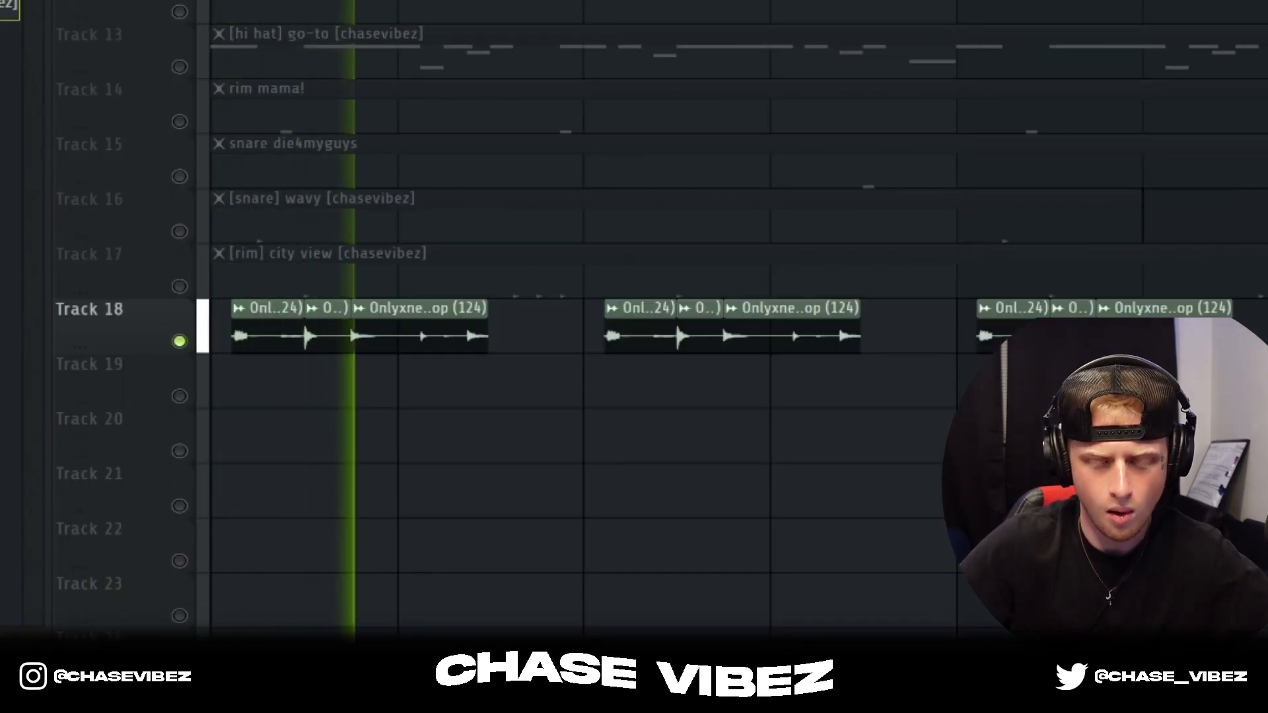
key("space")
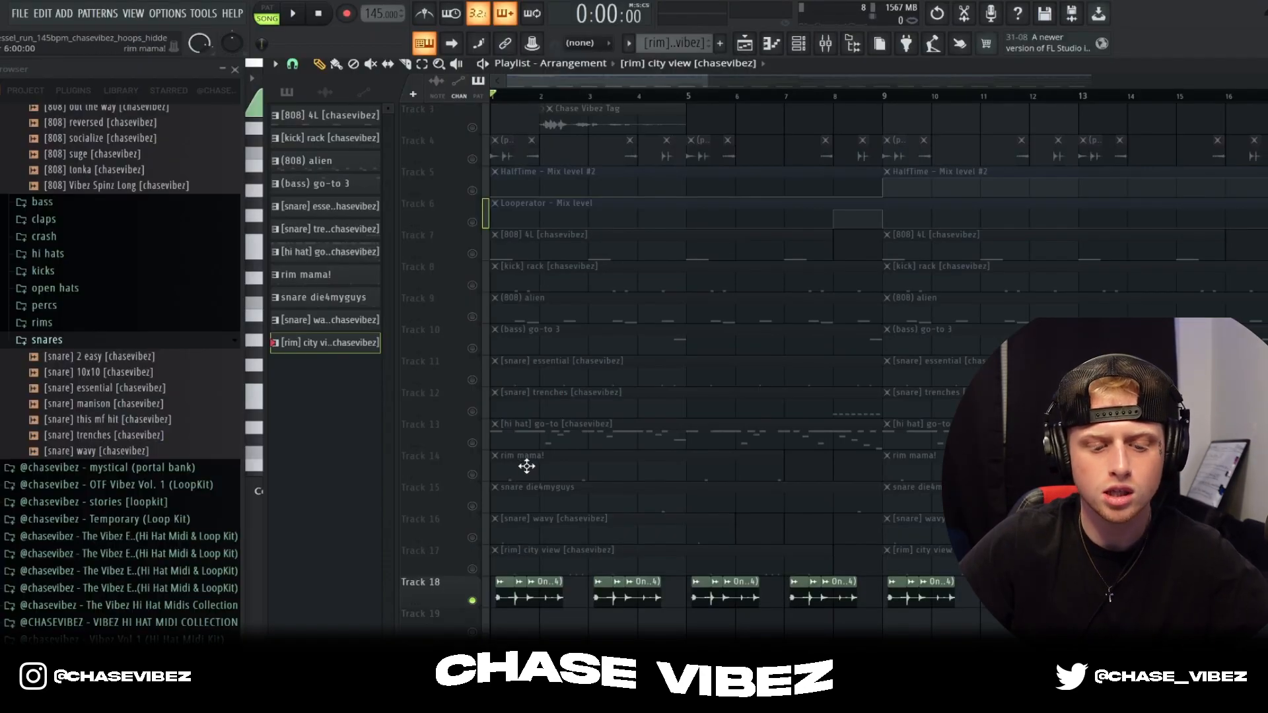
right_click(472, 600)
Mute the melody, phrase and tag tracks (Tracks 1, 4 and 3) and play the drums on their own.
scroll(557, 528, "up", 2)
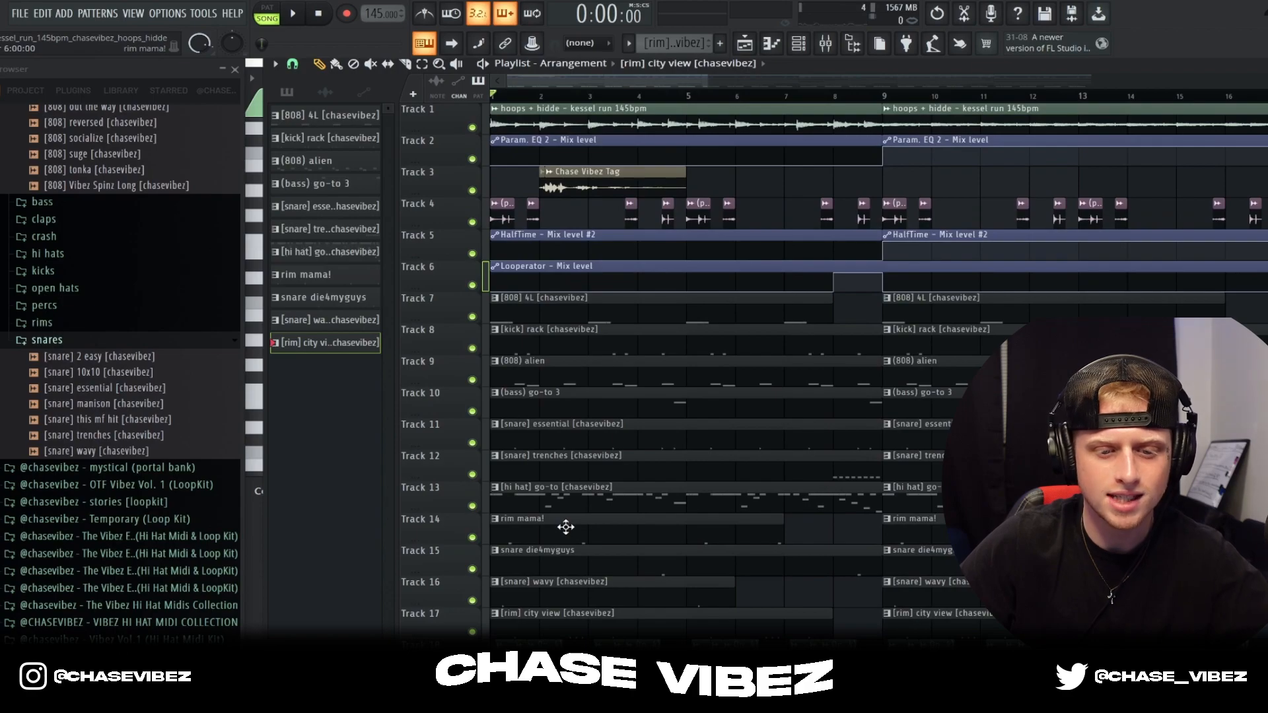
left_click(472, 128)
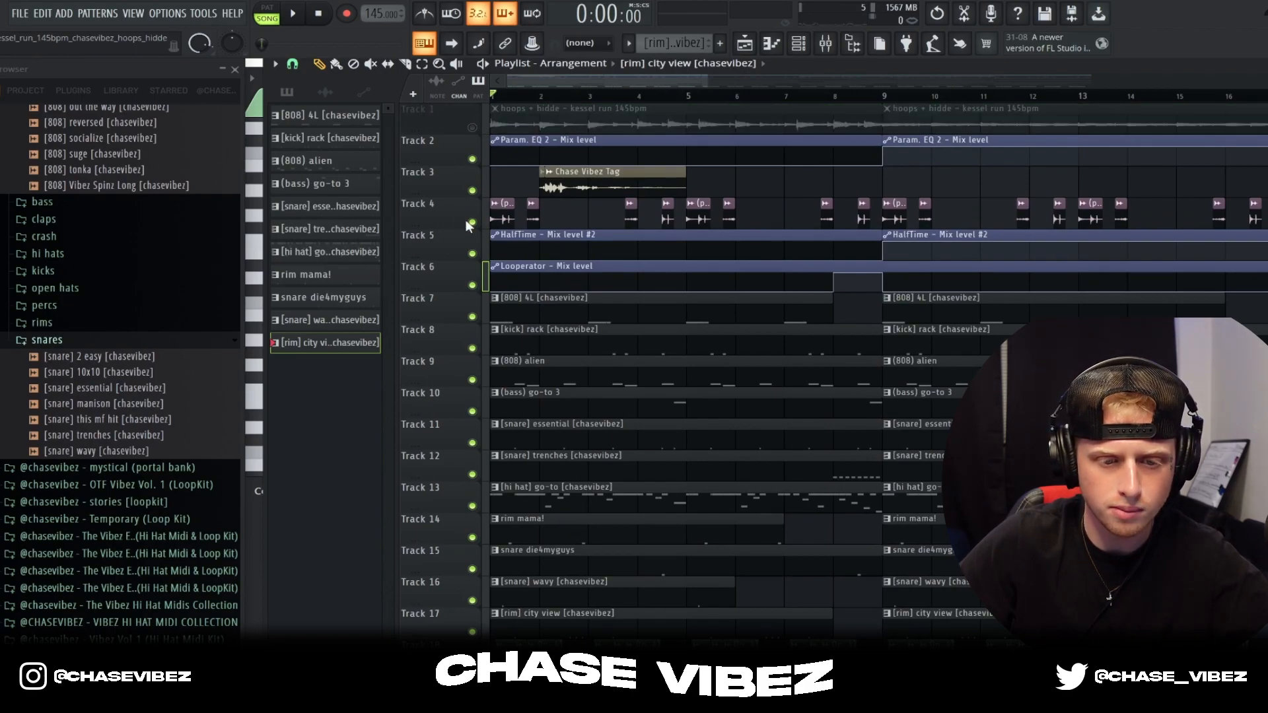
left_click(472, 222)
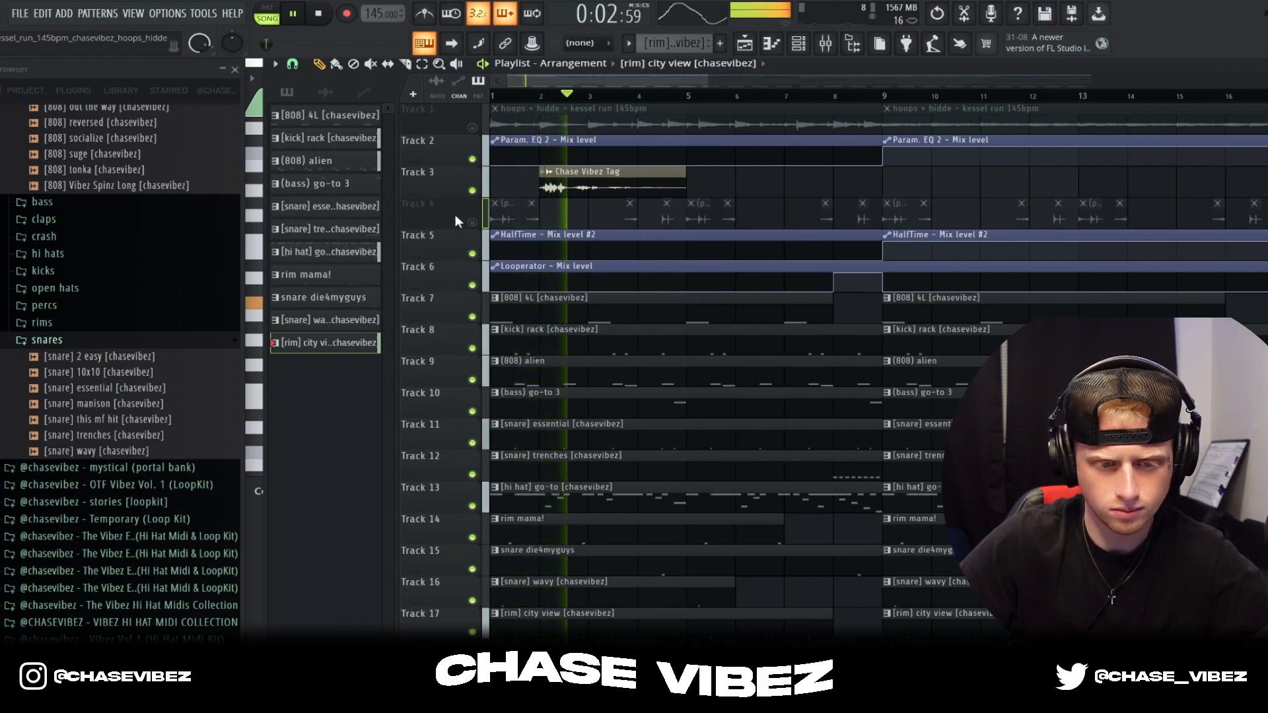
left_click(472, 190)
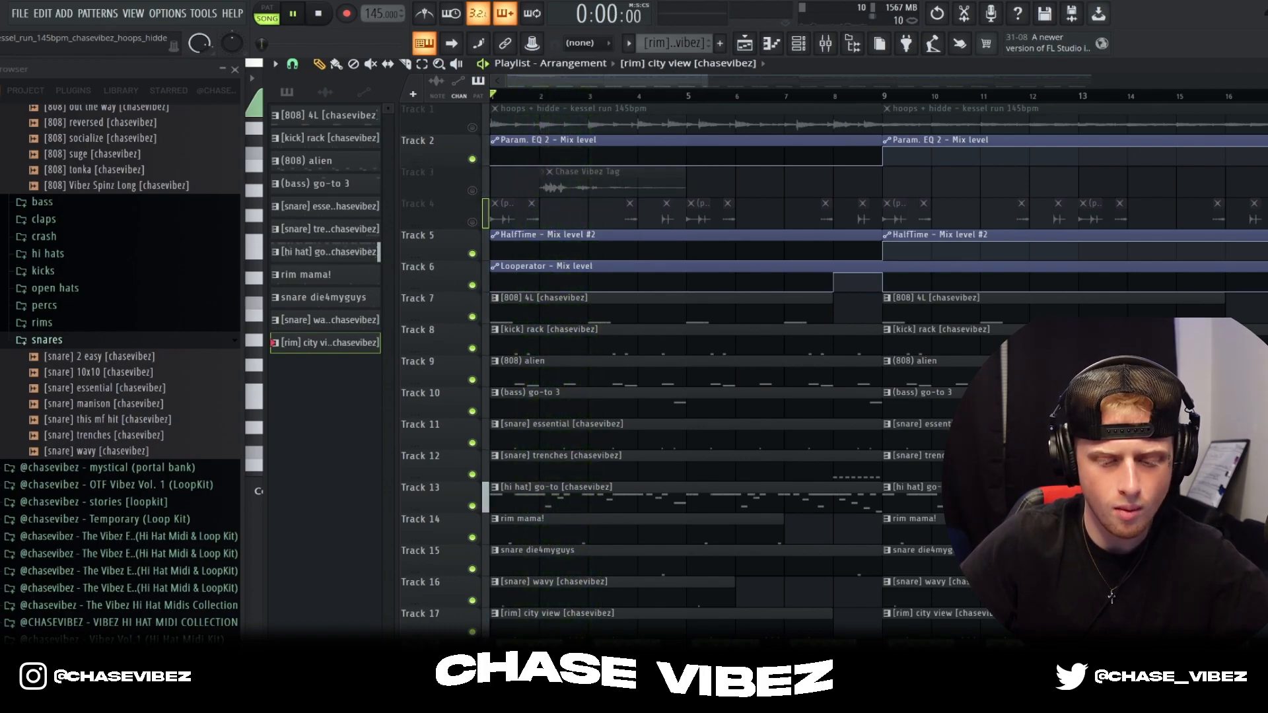
key("space")
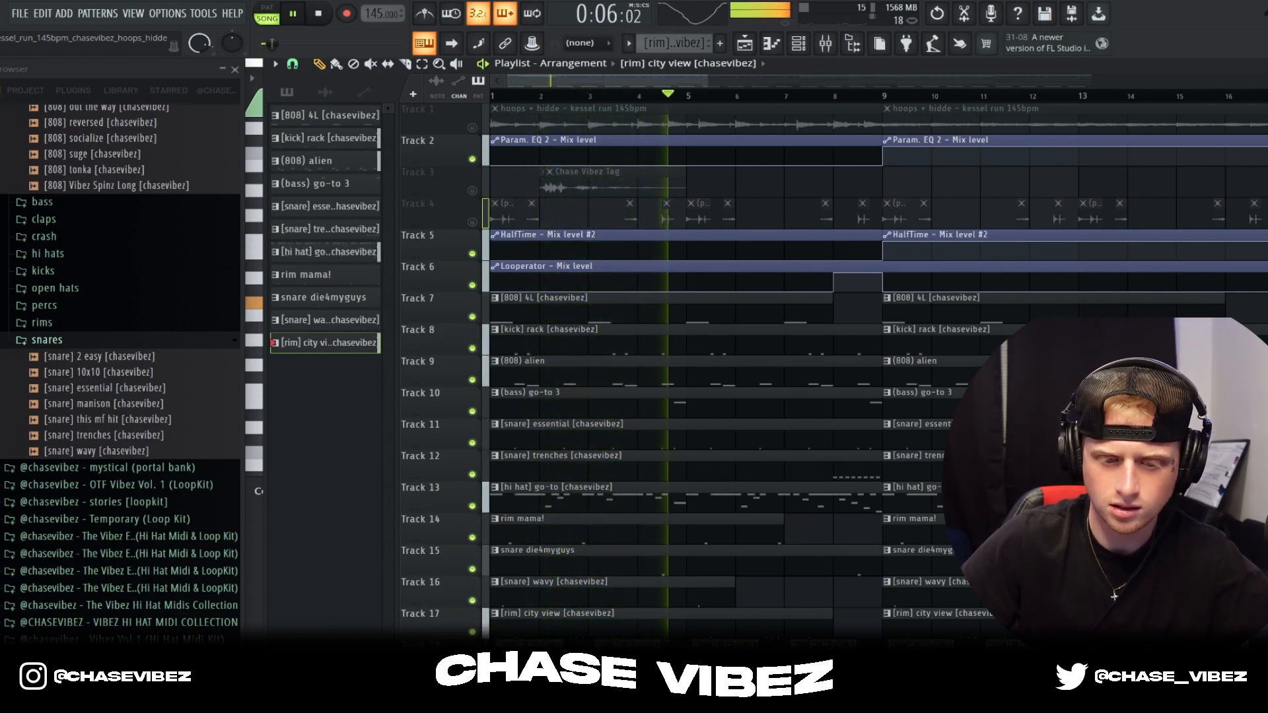
Open the snare trenches pattern from the playlist and select the snare roll in bar 8.
double_click(661, 456)
key("space")
scroll(740, 108, "down", 2)
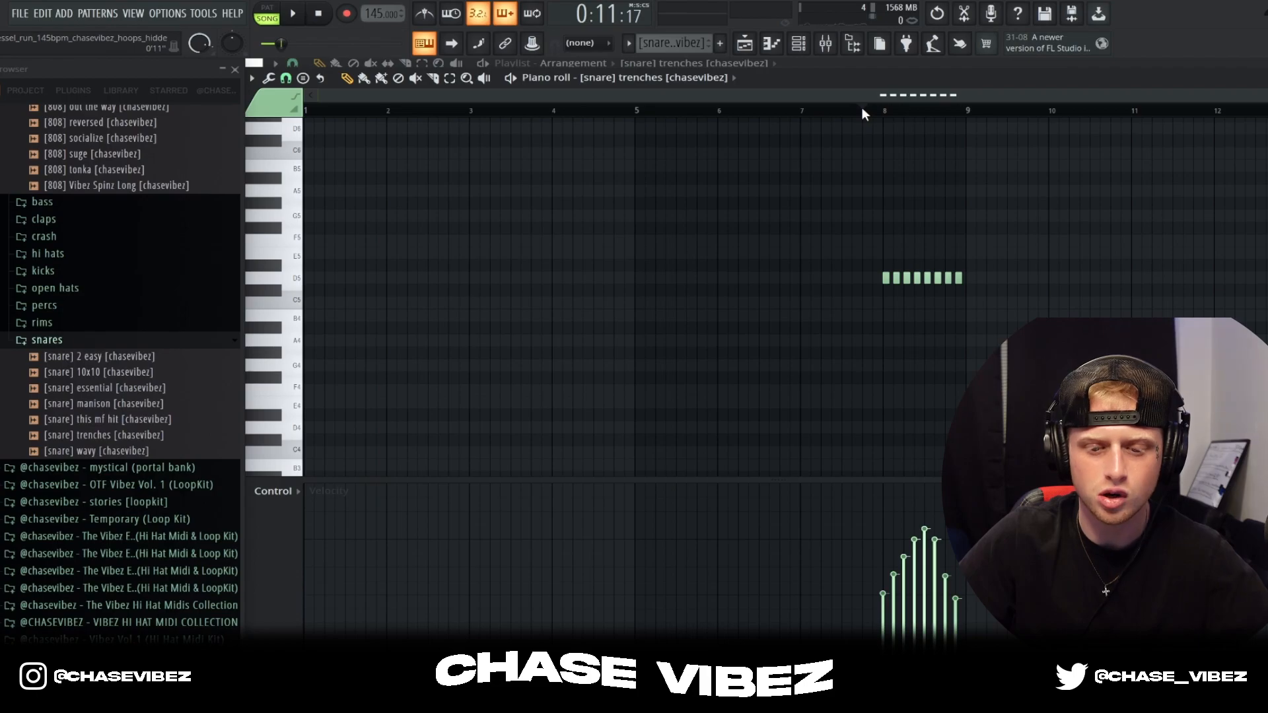
key("space")
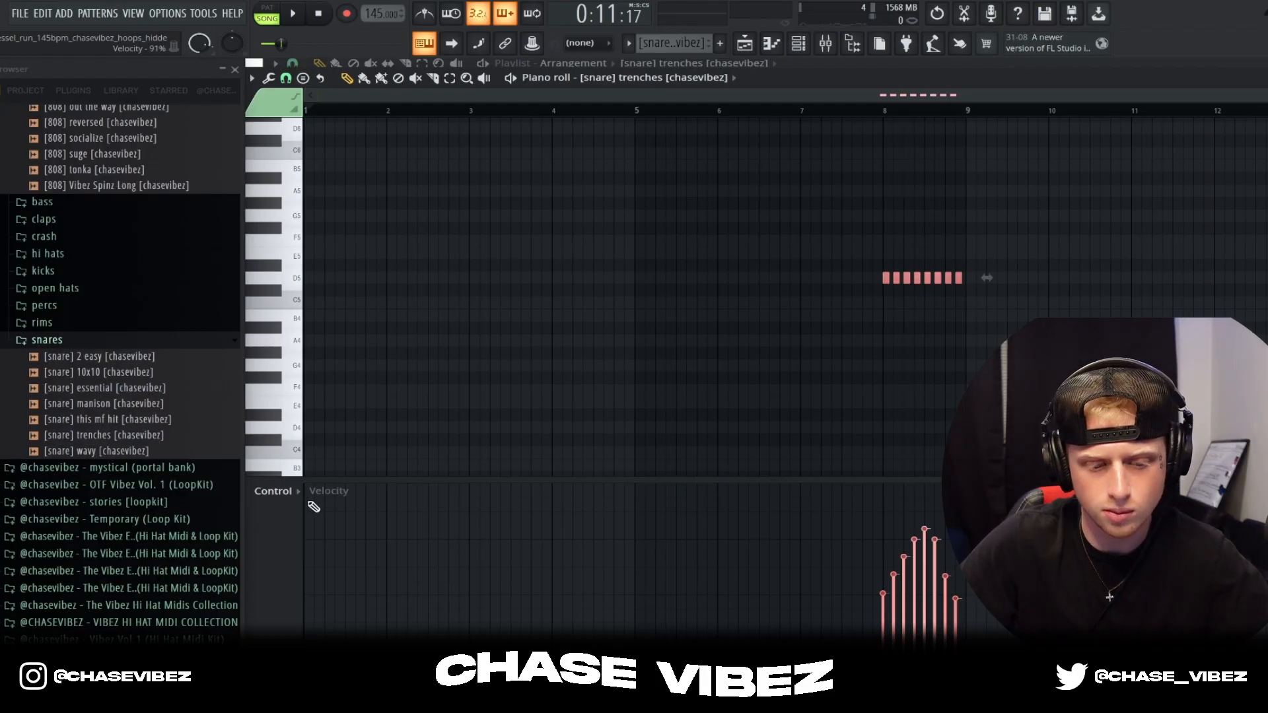
Show the snare roll's note fine pitch values, switch back to note velocity and return to the playlist.
left_click(274, 491)
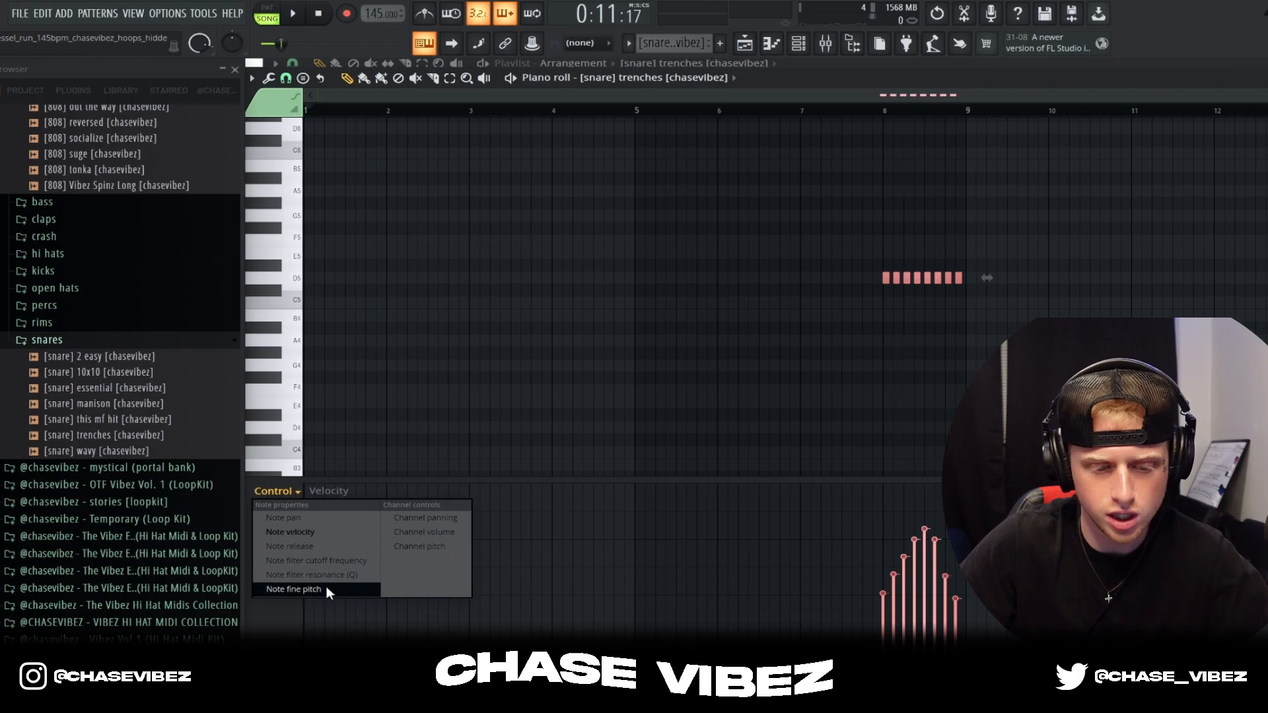
left_click(326, 586)
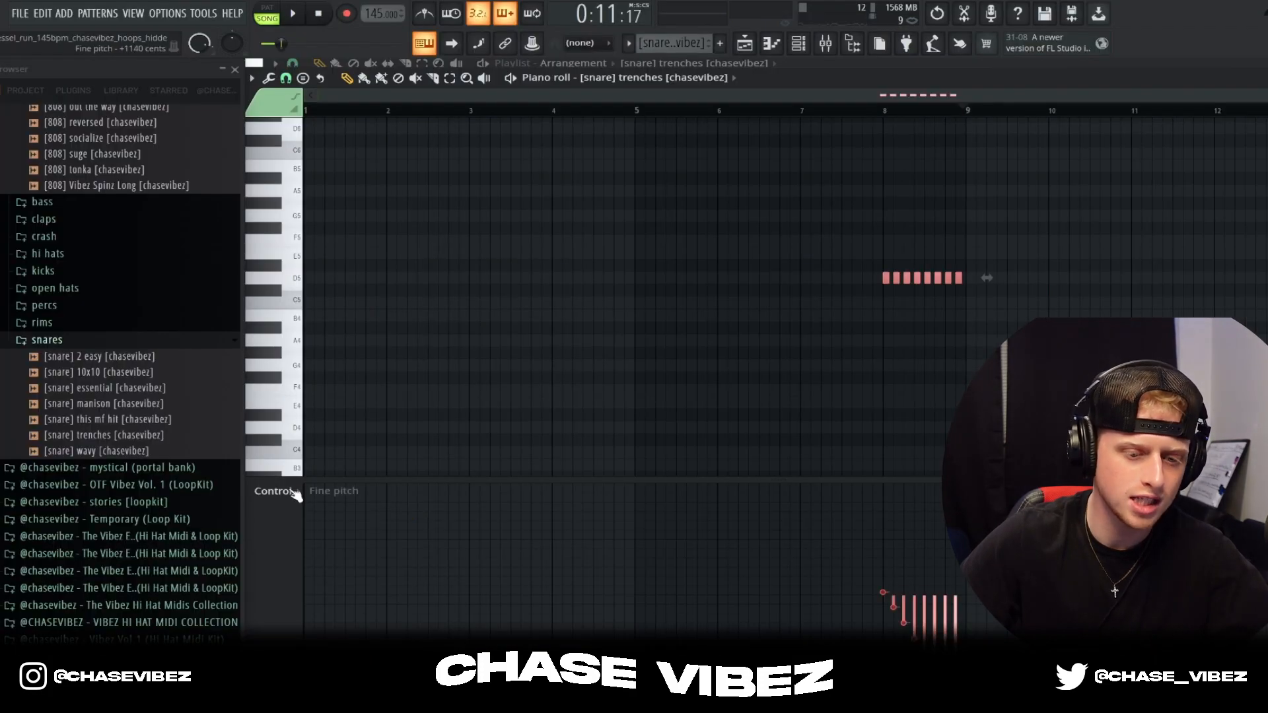
left_click(273, 491)
left_click(297, 528)
left_click(735, 64)
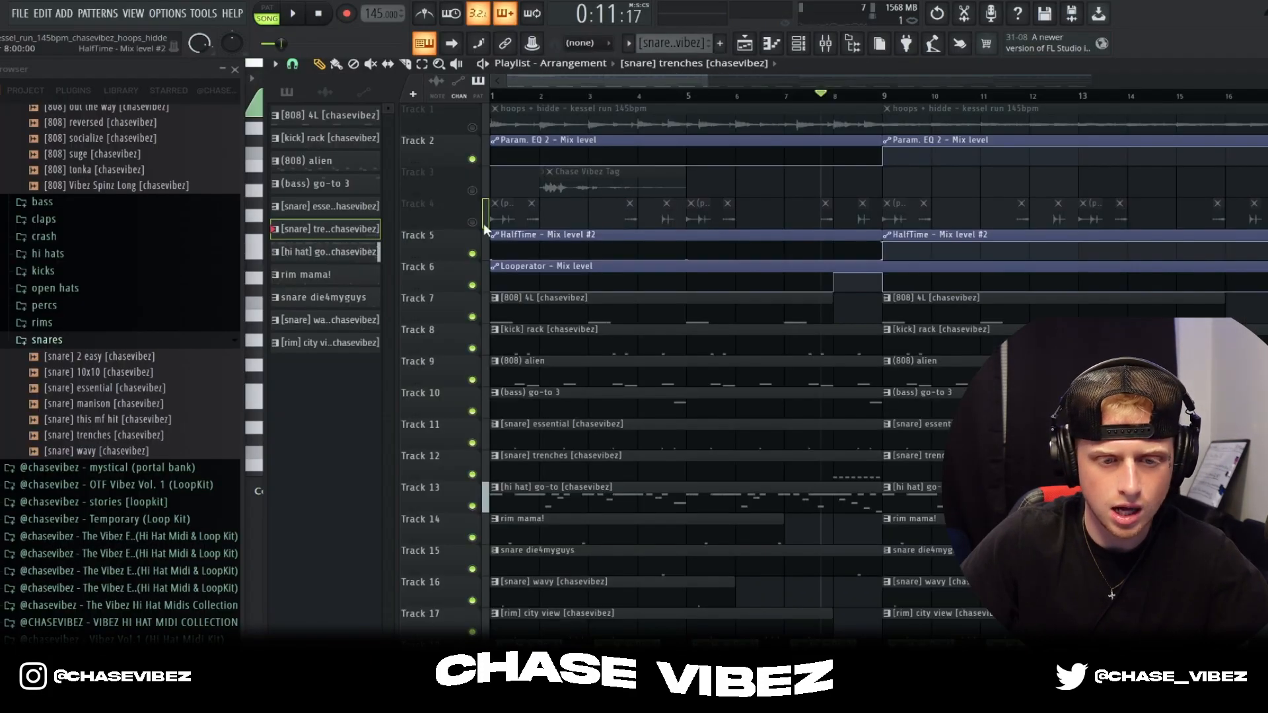
Enable Track 4 and inspect the channel settings of the (phrase) what the fuck audio clip.
scroll(513, 101, "up", 6)
left_click(502, 98)
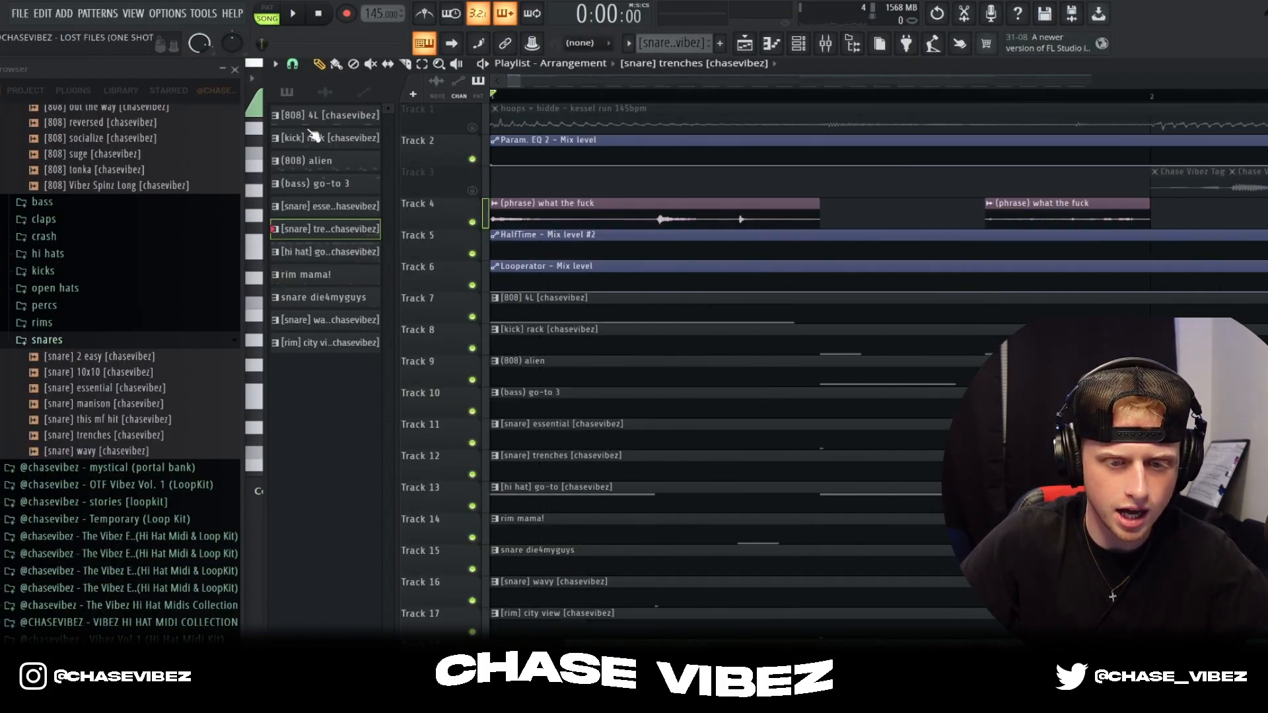
double_click(639, 203)
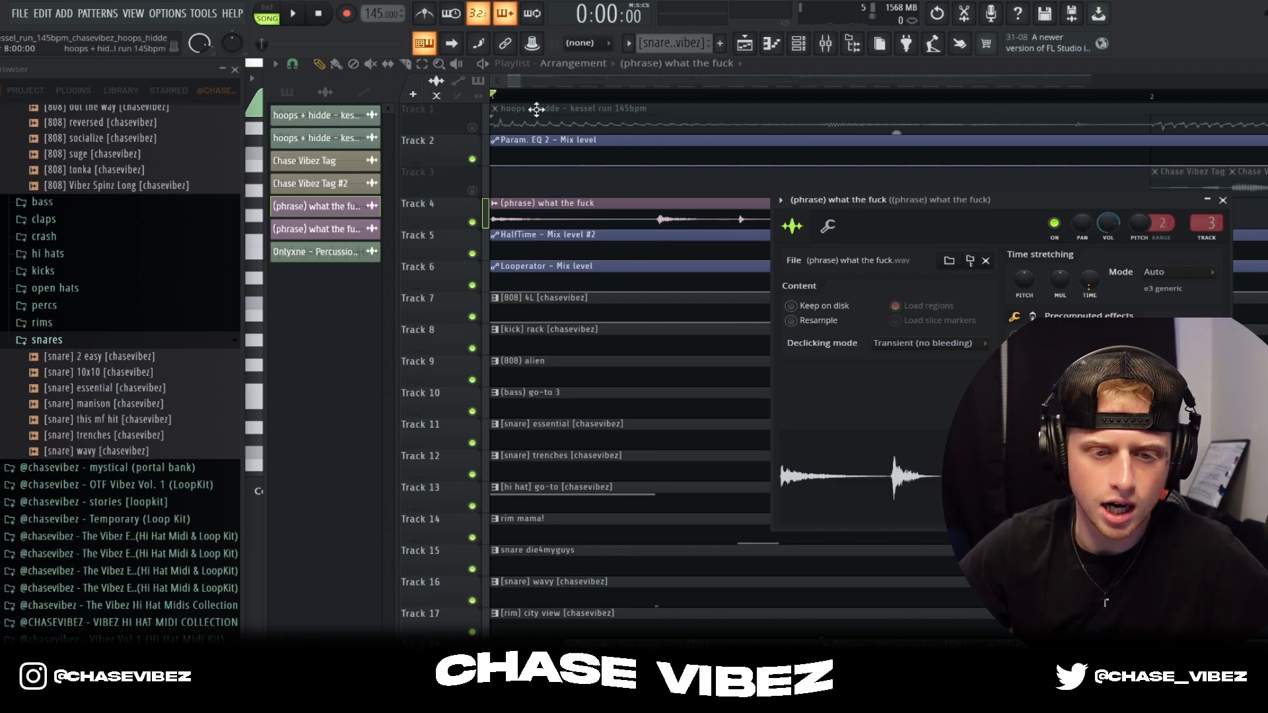
scroll(539, 119, "down", 3)
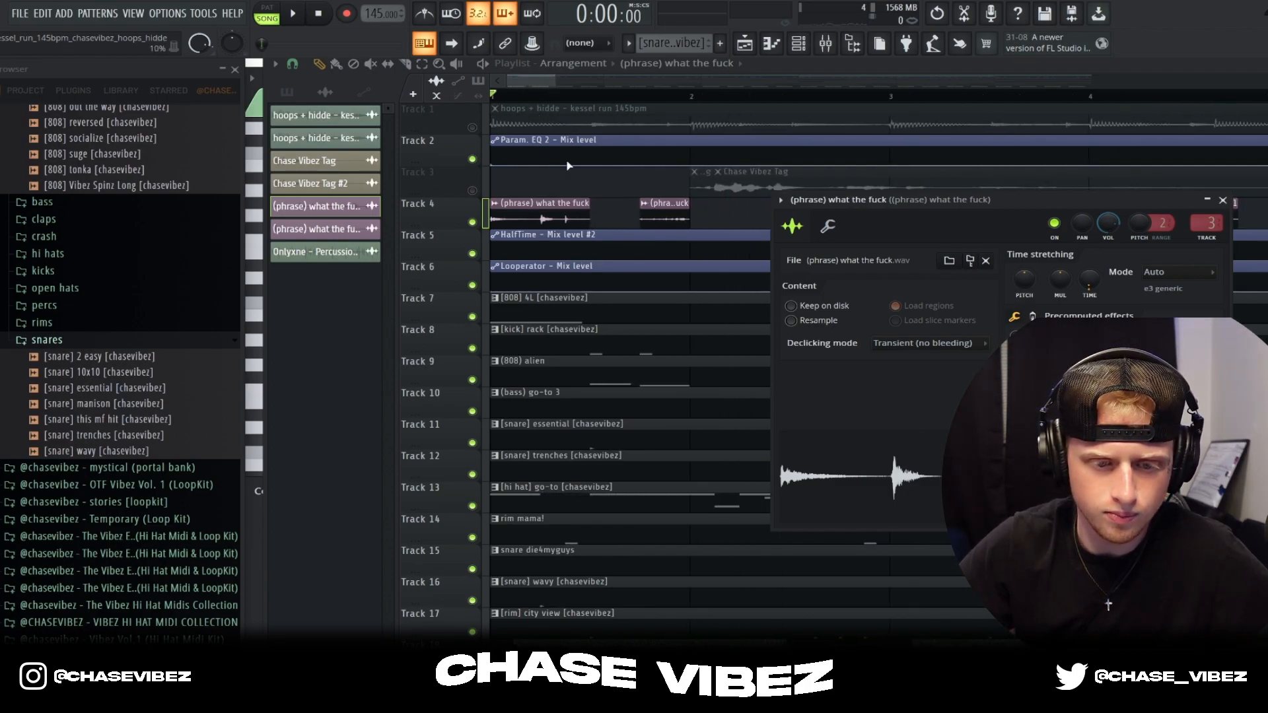
key("Escape")
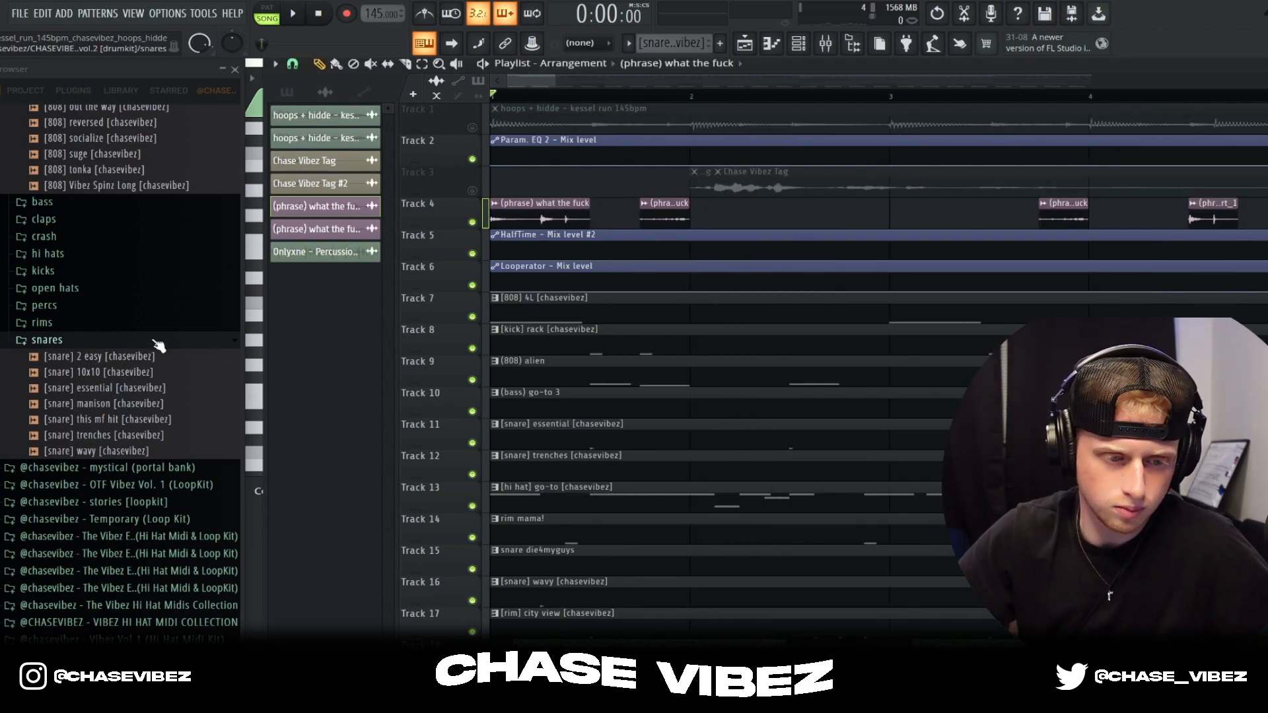
double_click(587, 223)
key("Escape")
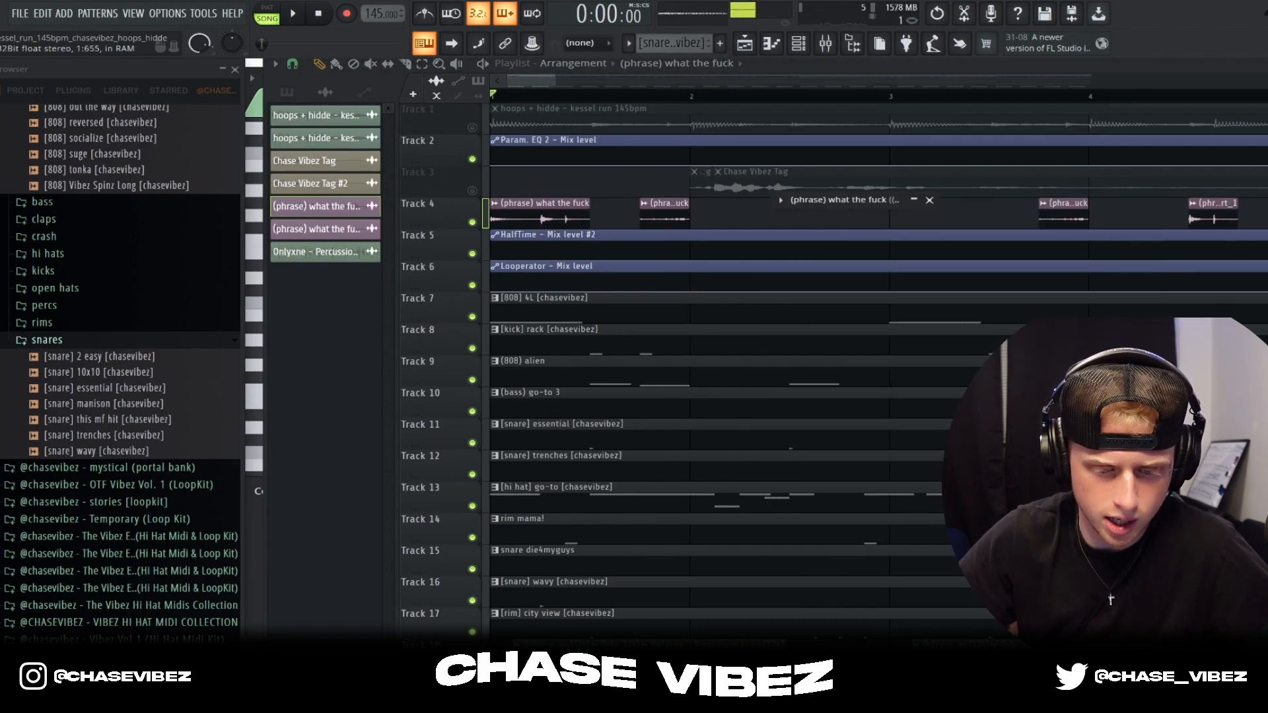
Play the full-length (phrase) what the fuck clip soloed on Track 3 and undo its placement.
scroll(726, 331, "down", 1)
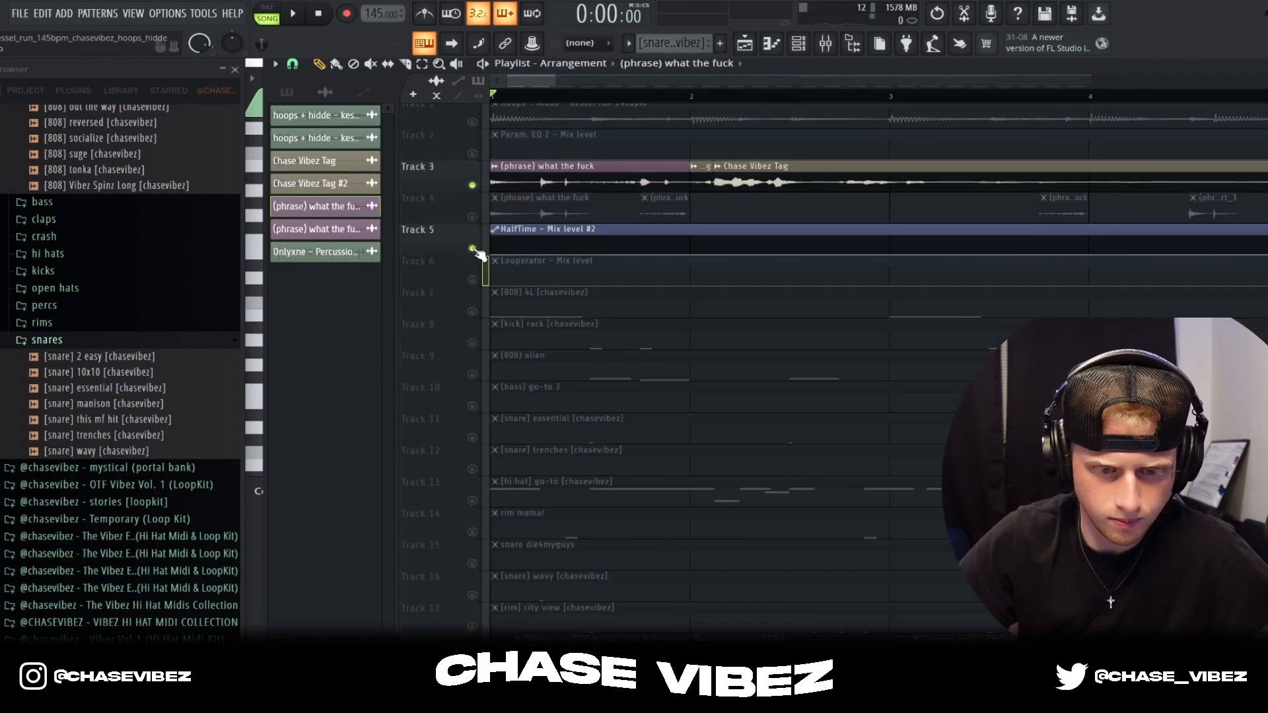
key("space")
key("space")
key("ctrl+z")
key("ctrl+z")
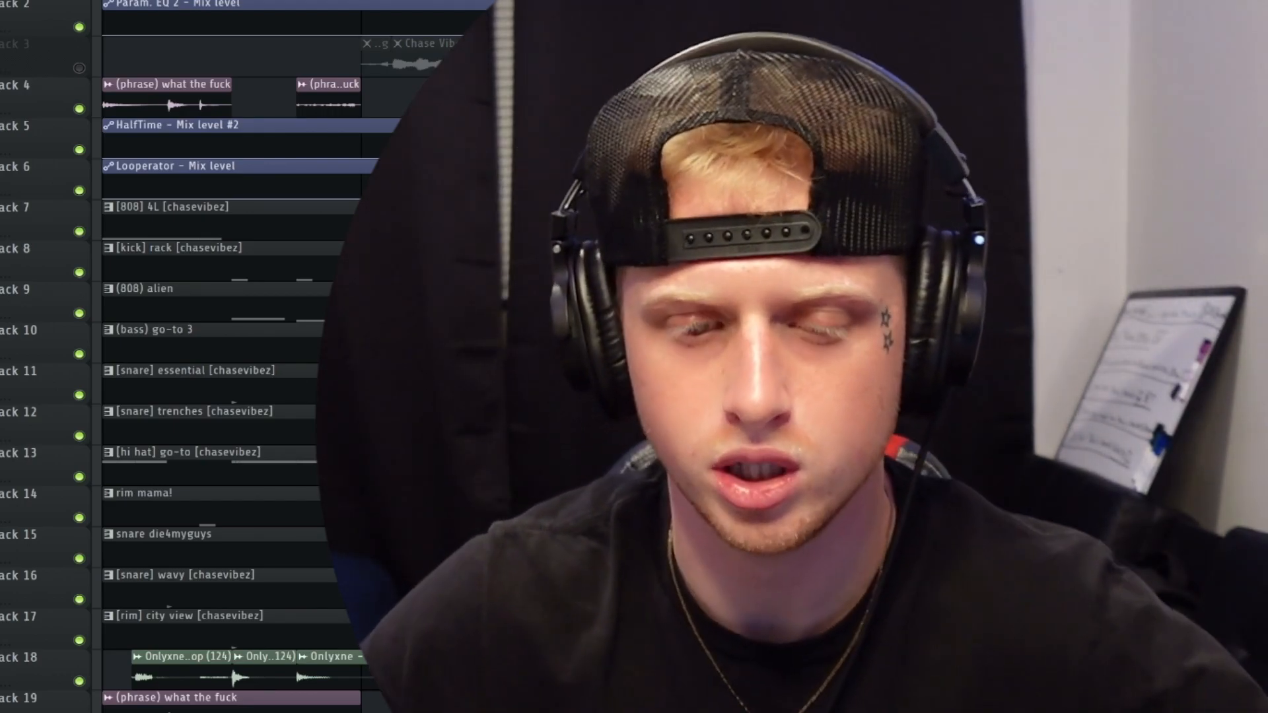
Play the beat from the start with the Track 4 phrase clips included.
key("space")
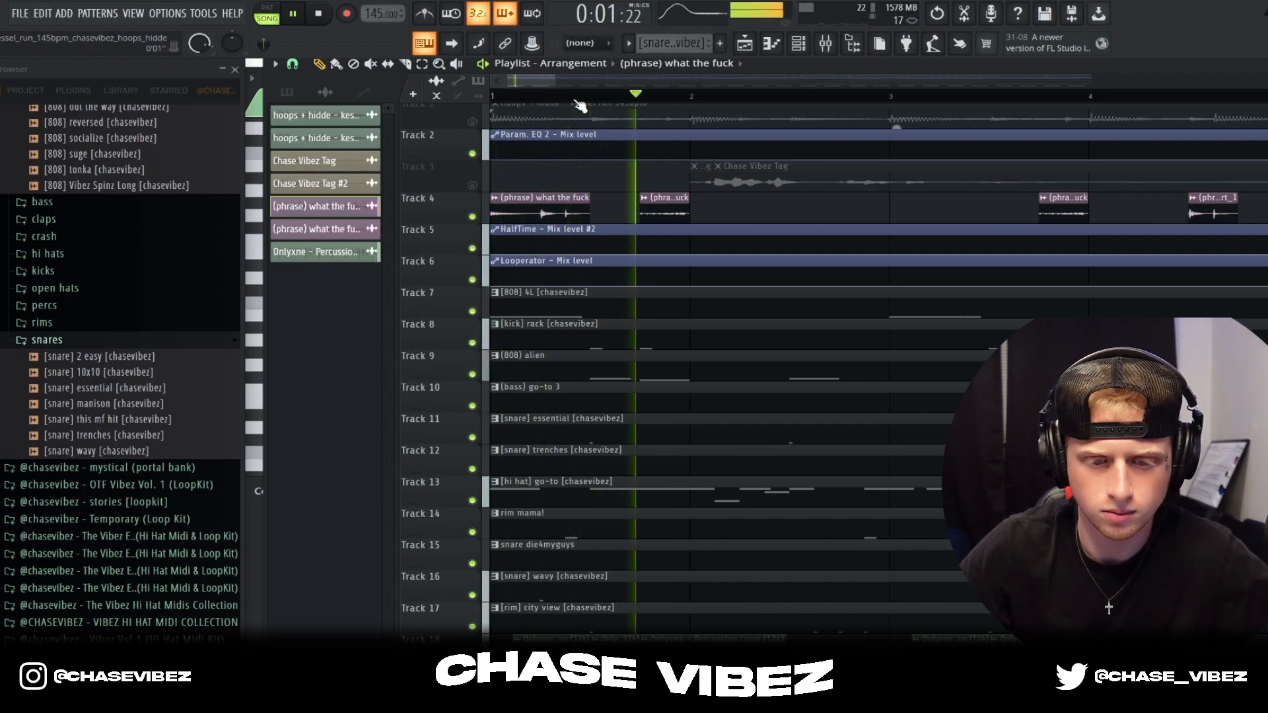
scroll(577, 103, "down", 2)
scroll(579, 105, "down", 2)
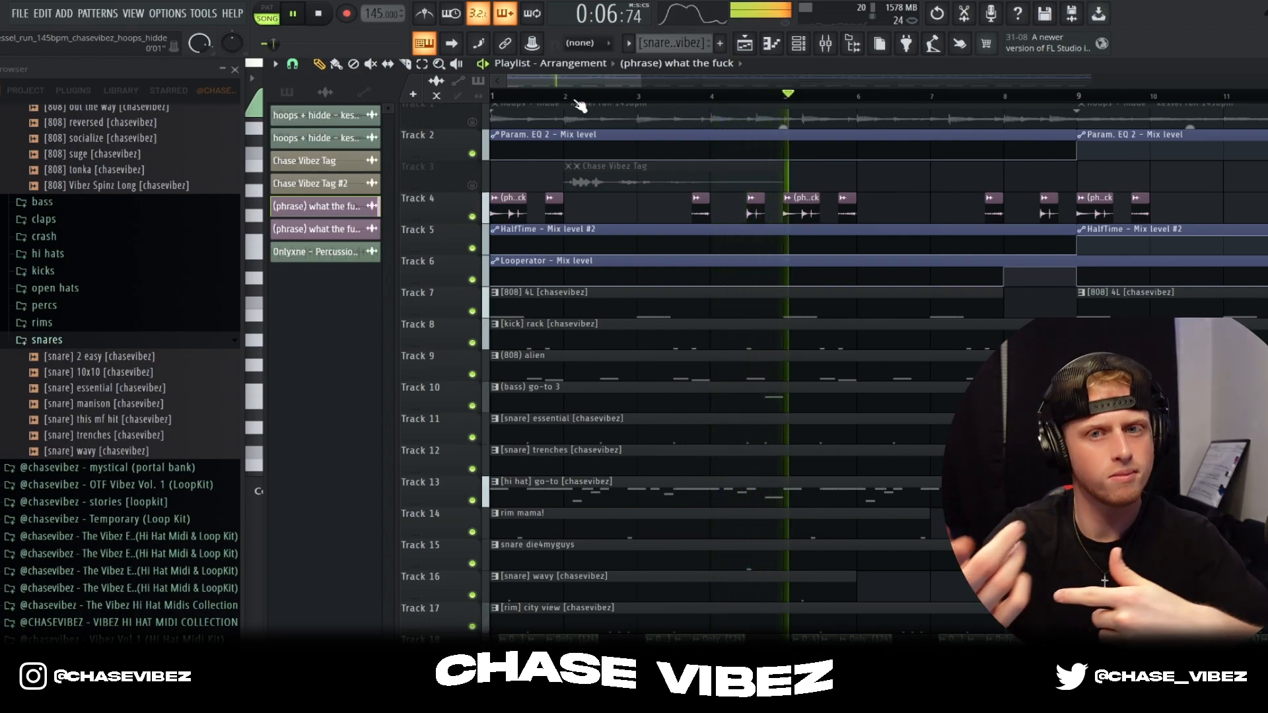
key("space")
Play the beat from bar 9 and re-enable the melody and tag tracks.
scroll(725, 107, "down", 3)
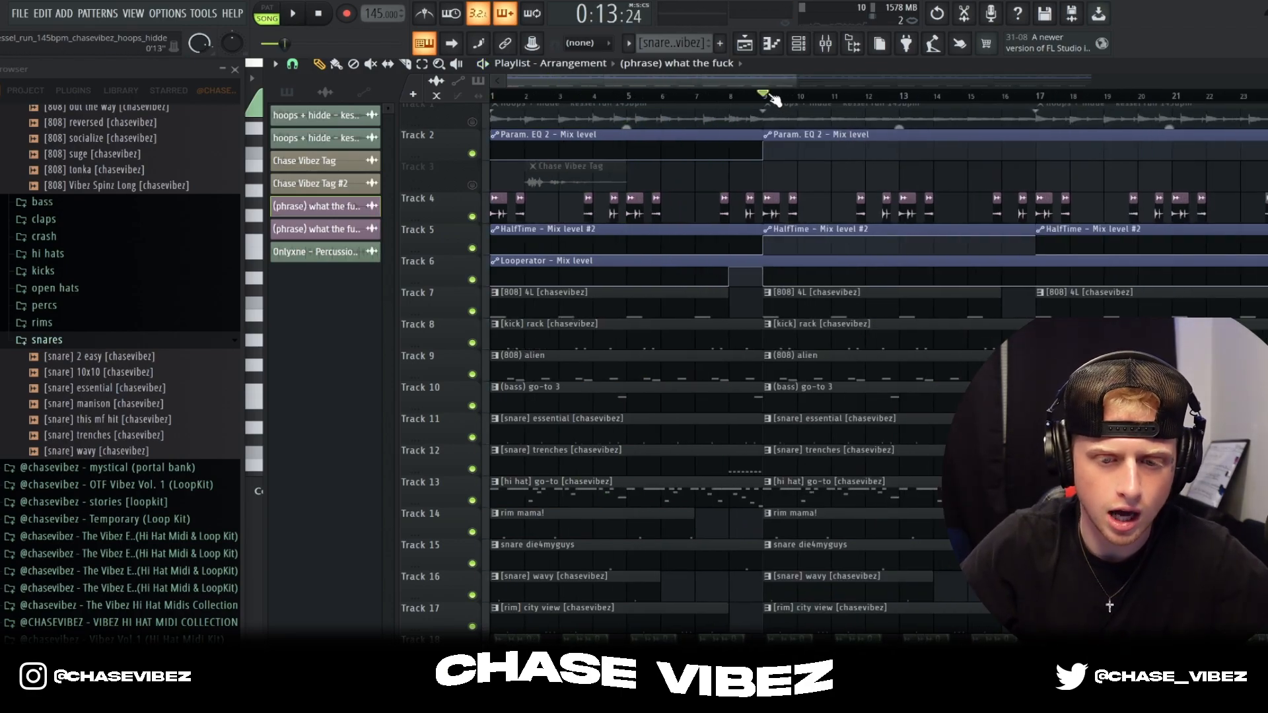
key("space")
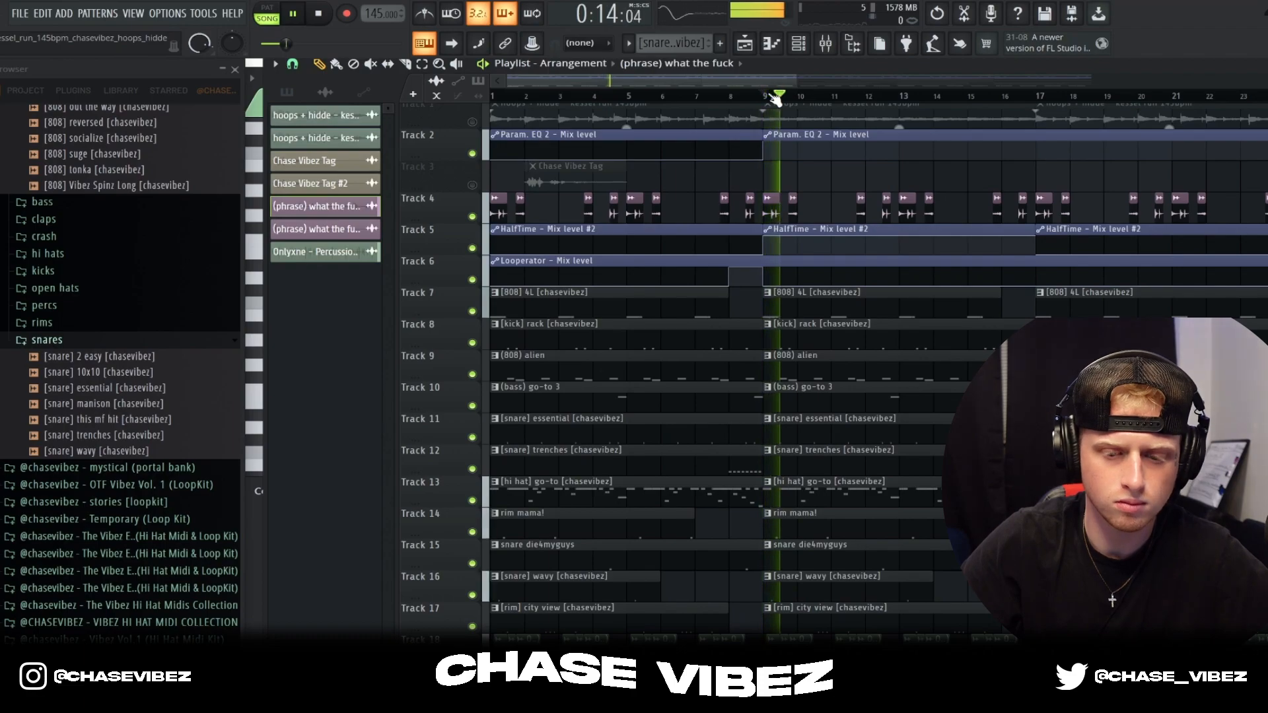
scroll(776, 99, "down", 3)
key("space")
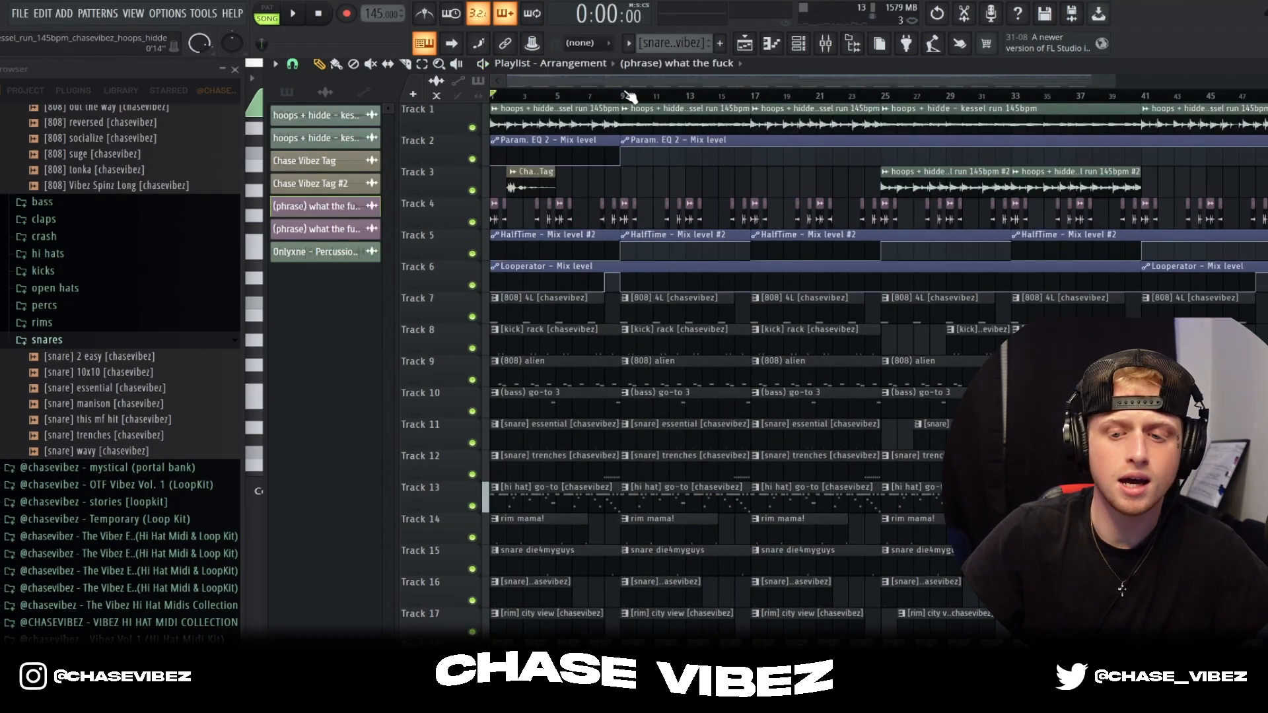
Duplicate all clips from bar 9 to the arrangement's end, starting the copy at bar 49, and move the playhead near the new end.
scroll(627, 96, "down", 2)
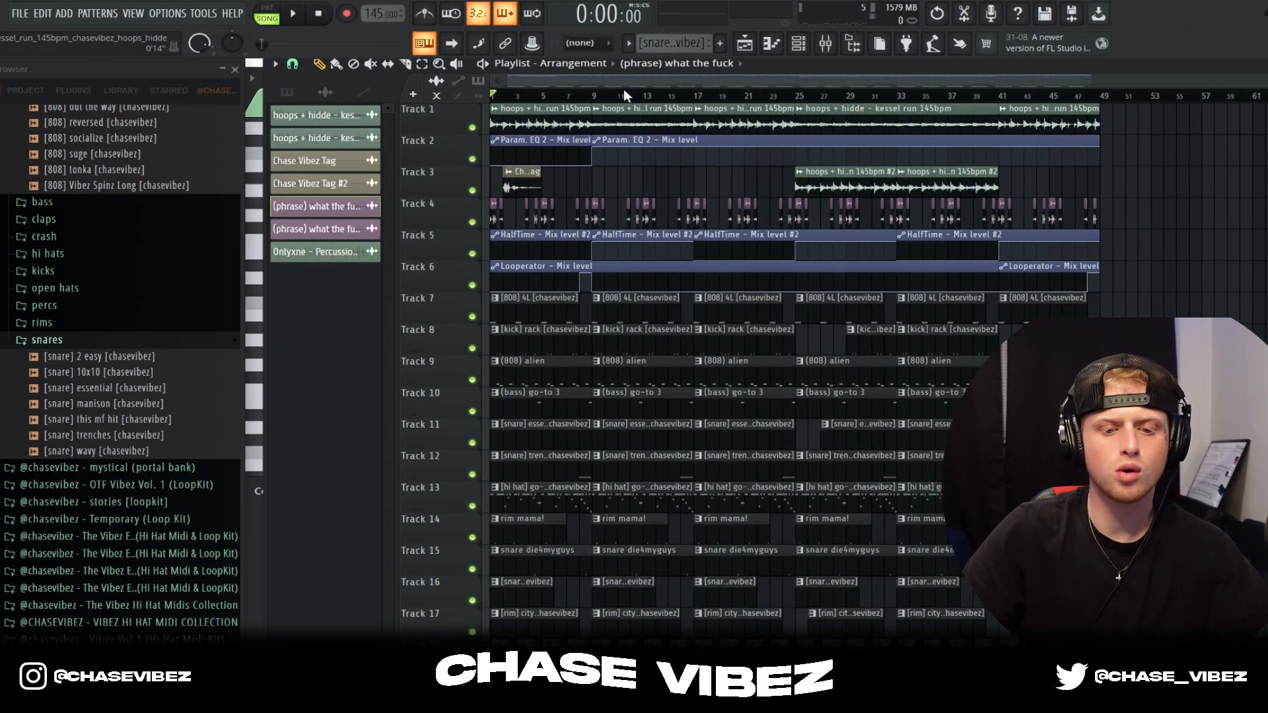
left_click_drag(592, 97, 450, 110)
left_click_drag(592, 98, 1099, 112)
left_click_drag(1182, 680, 599, 62)
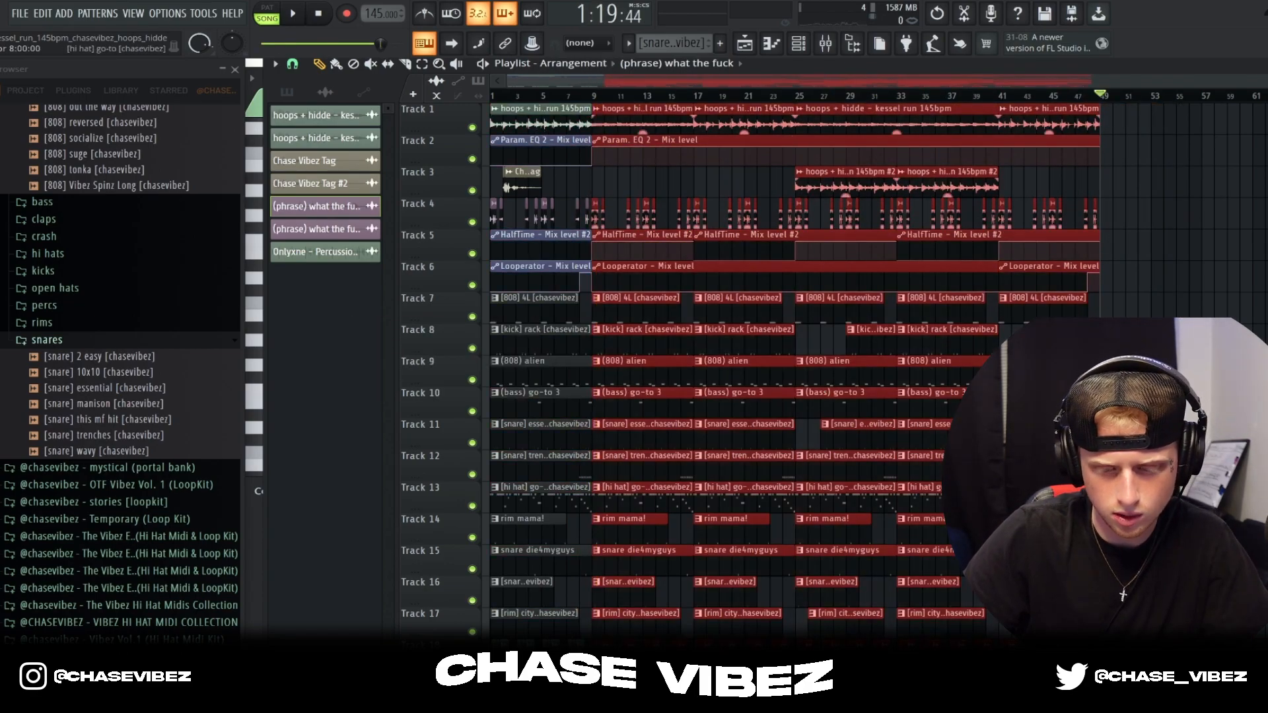
left_click_drag(1151, 661, 601, 118)
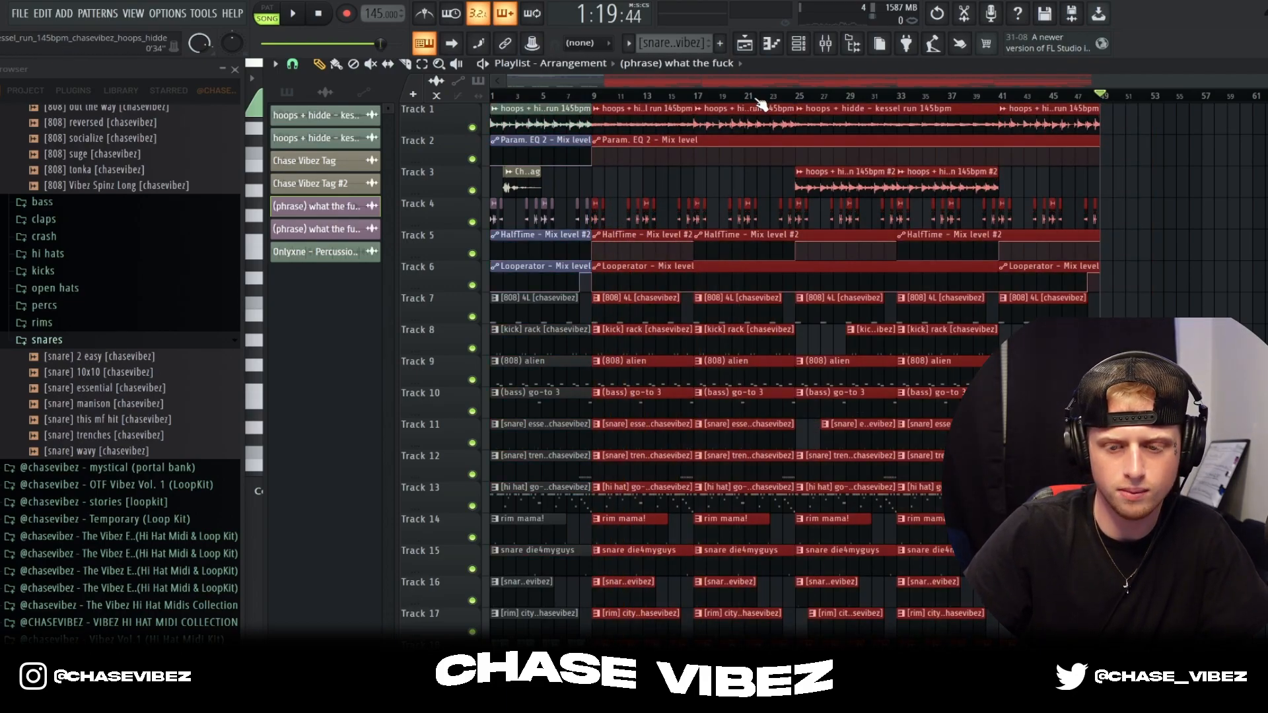
key("ctrl+b")
scroll(755, 99, "down", 2)
key("ctrl+d")
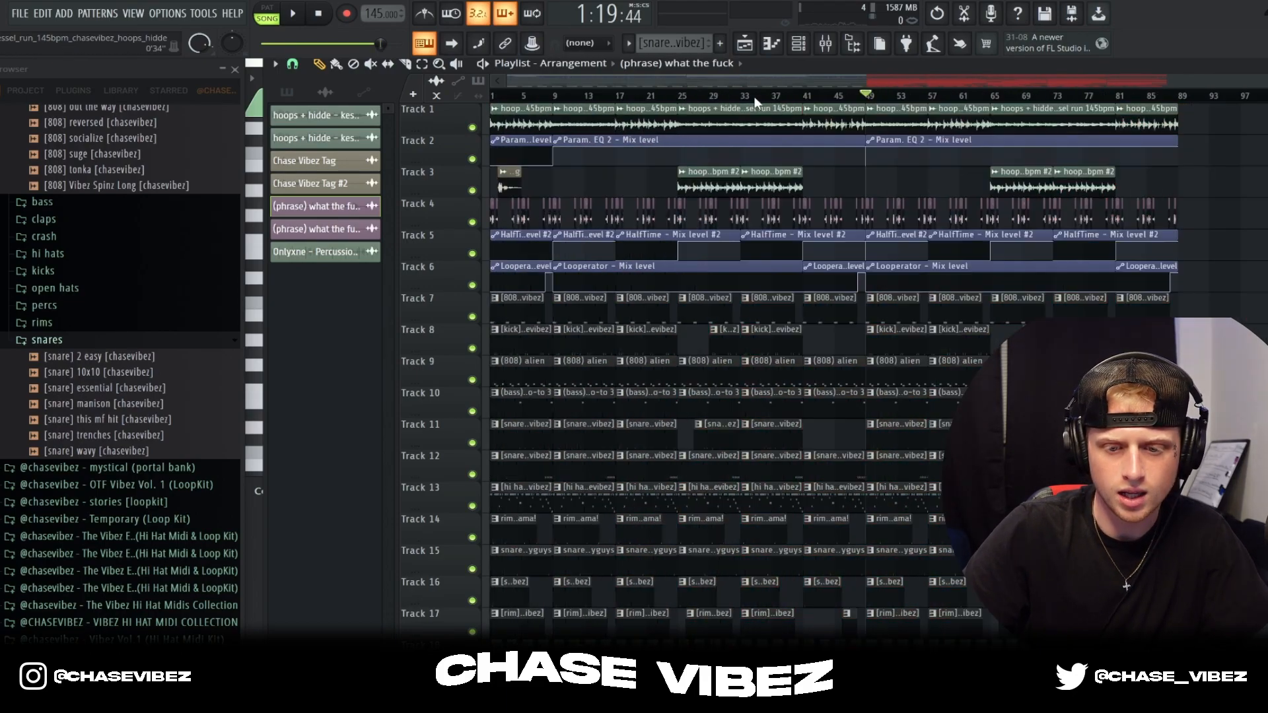
left_click(1170, 97)
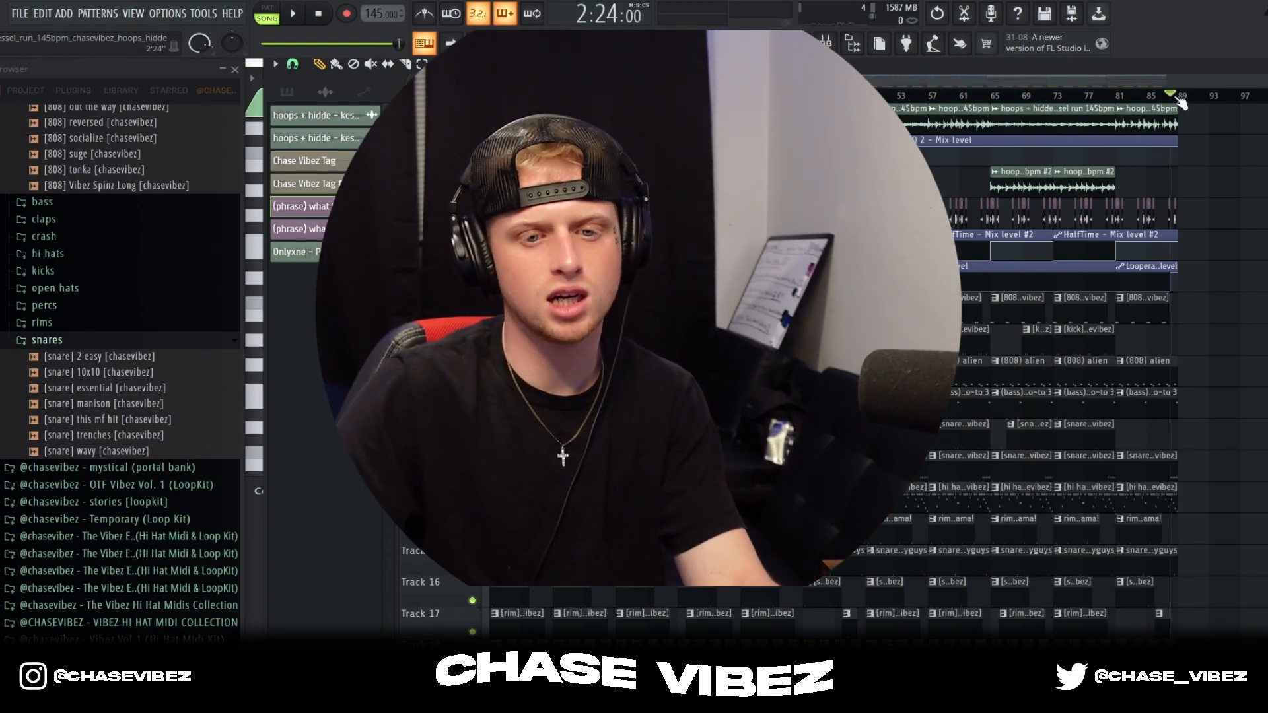